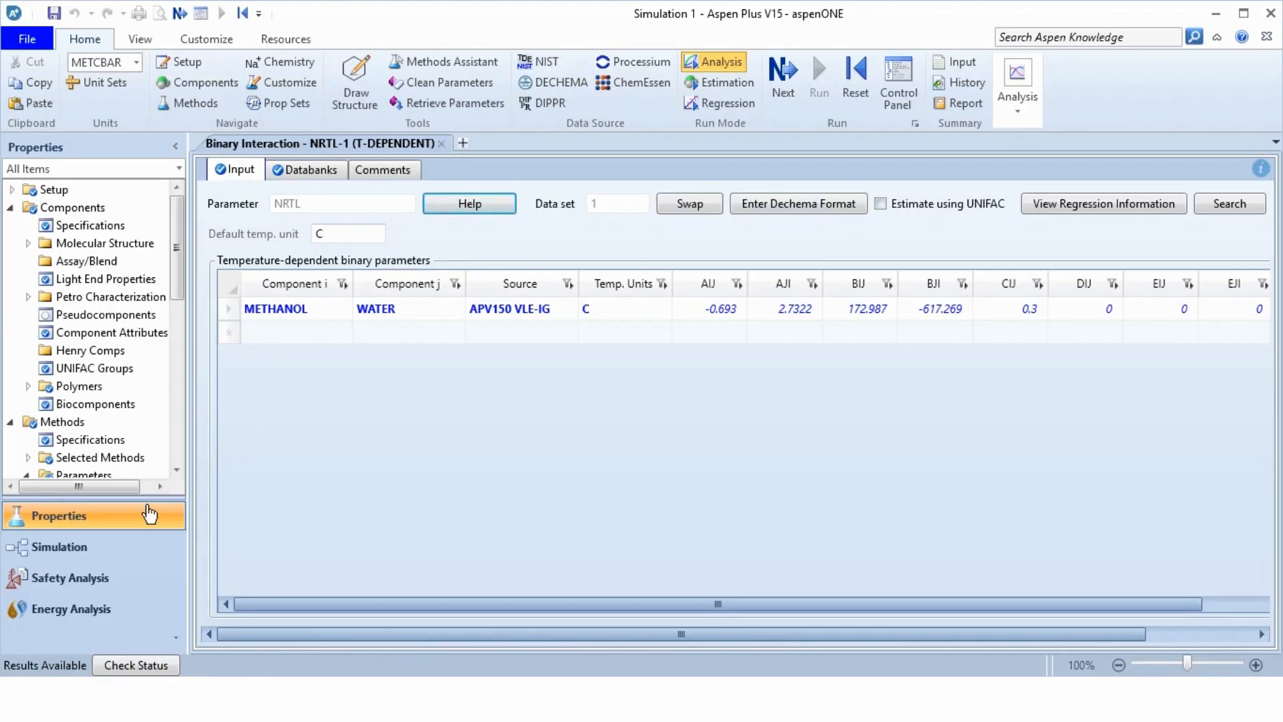
Switch to the Simulation environment and add a DSTWU shortcut distillation column named B1 to the flowsheet.
left_click(101, 544)
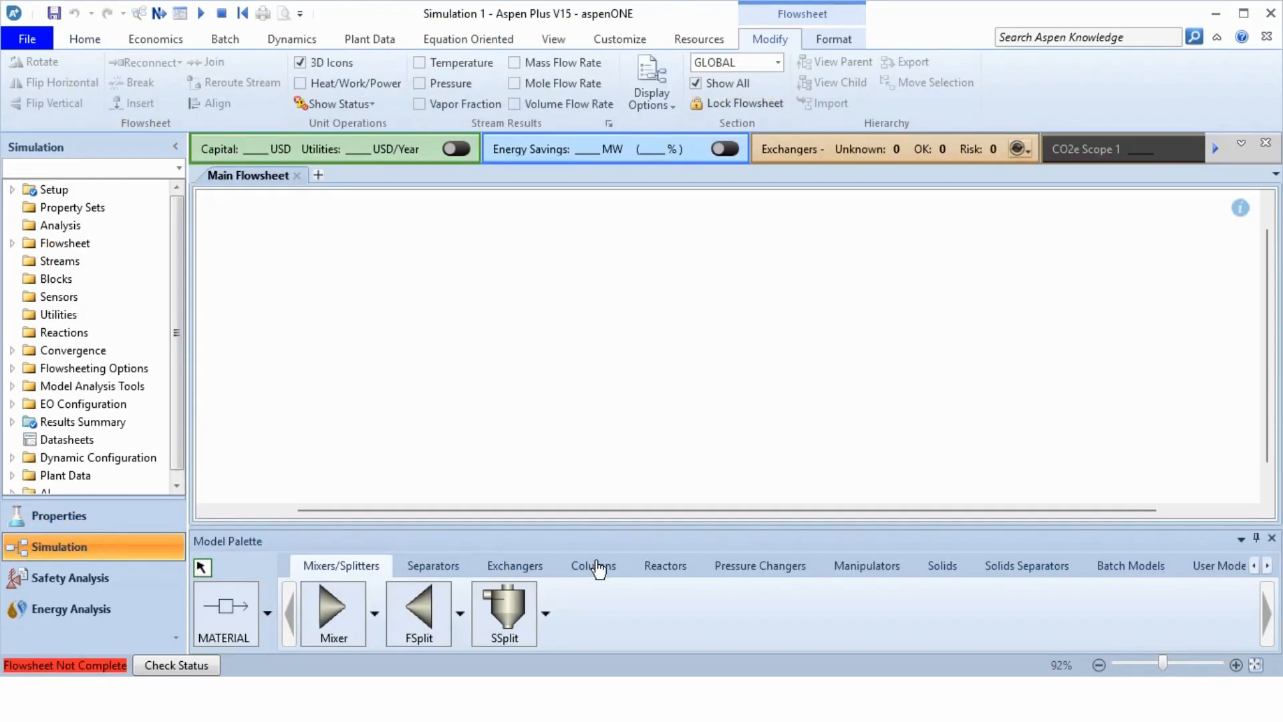
left_click(597, 567)
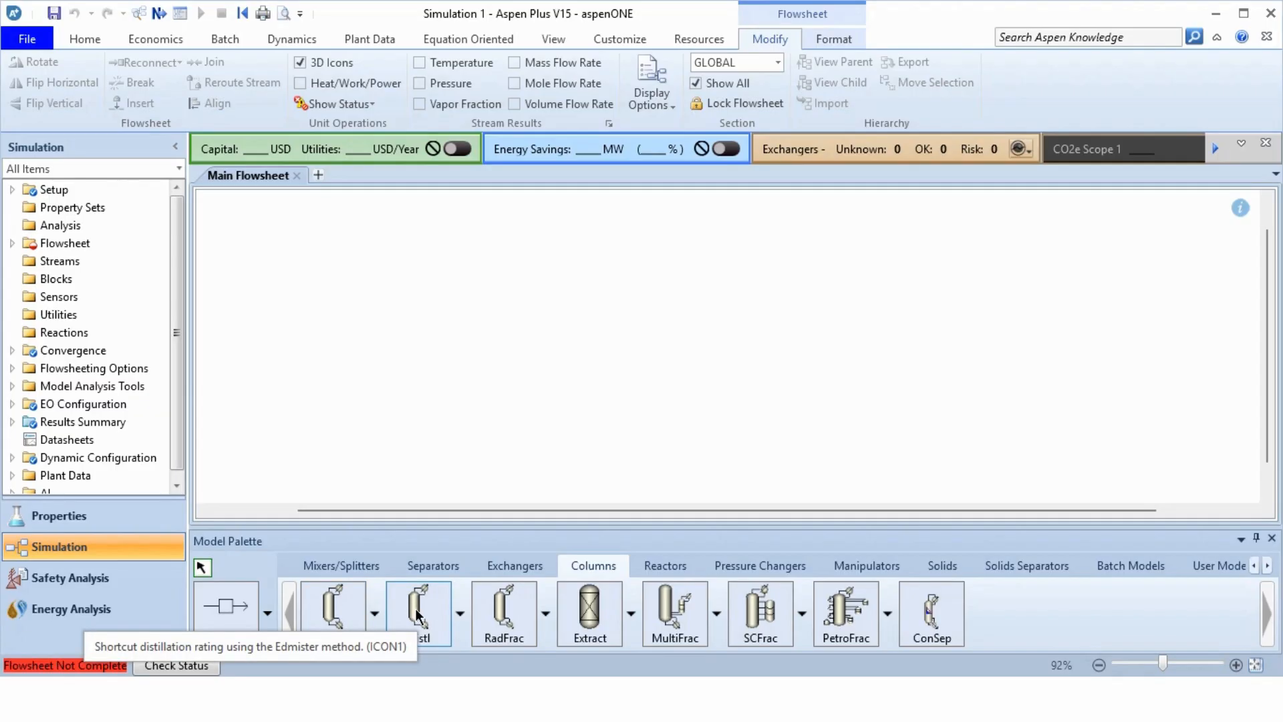
left_click(339, 615)
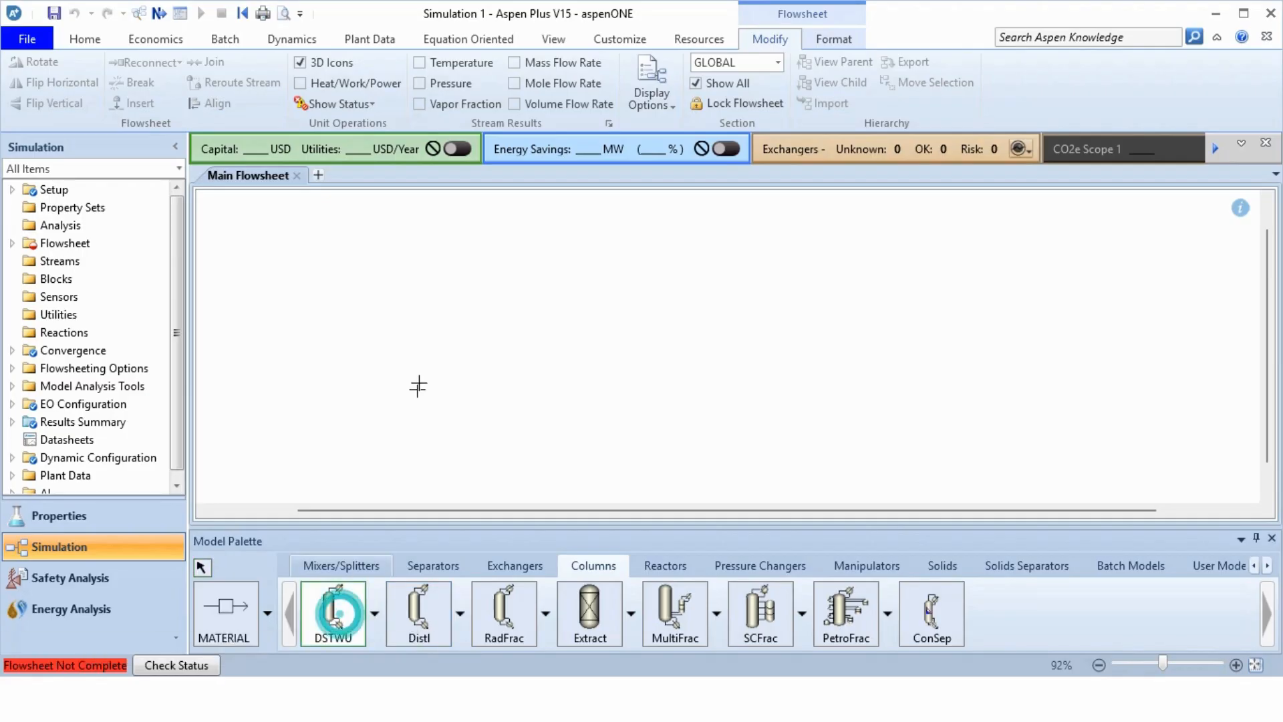
left_click(431, 324)
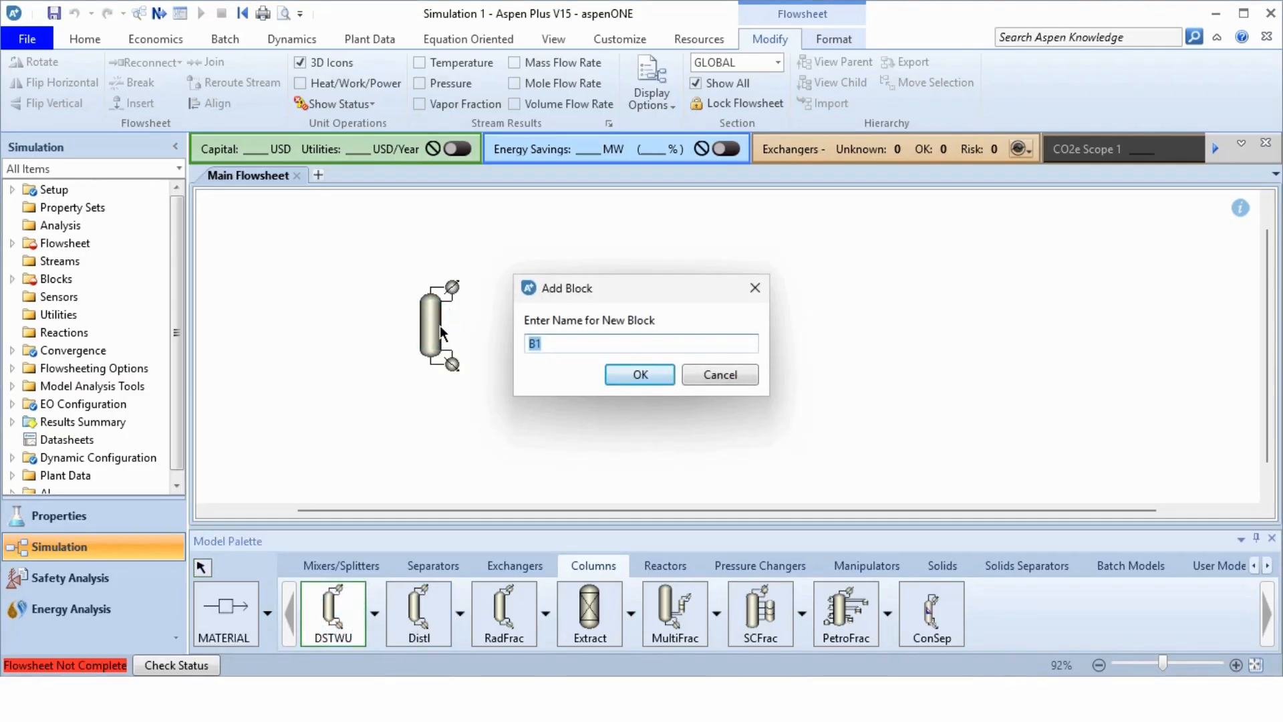
key("Return")
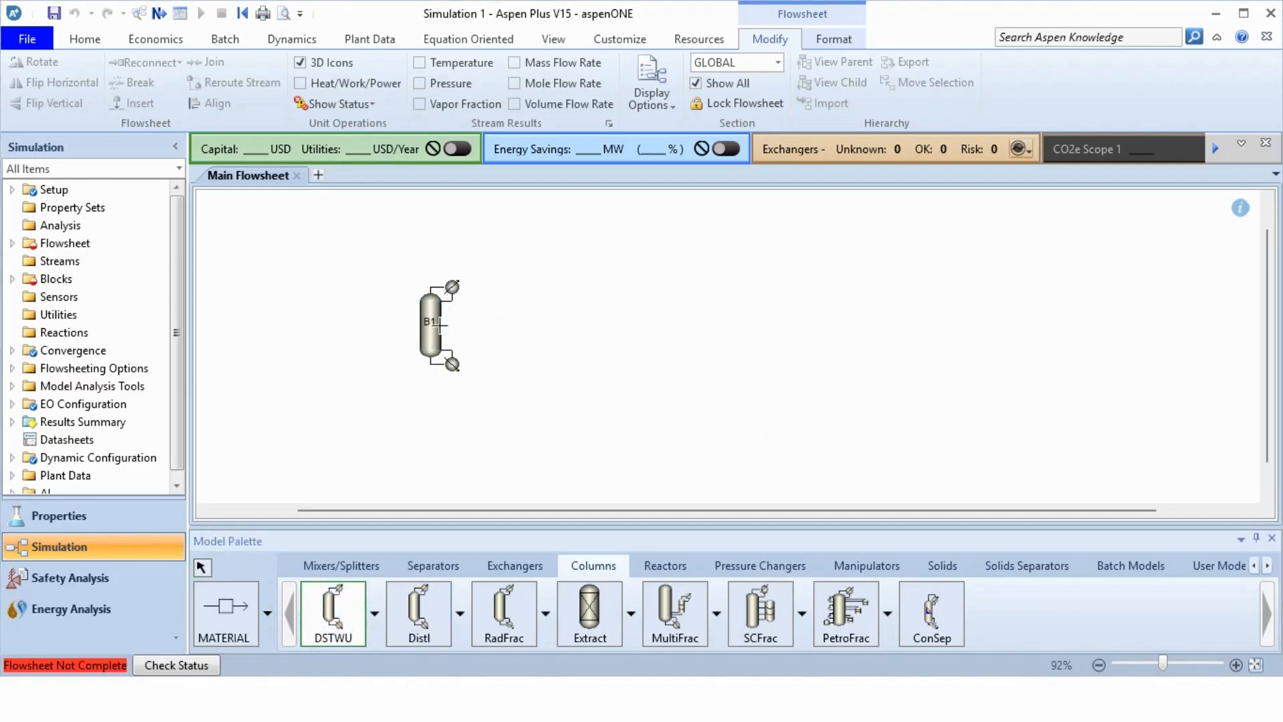
Connect a material feed stream named S1 to the inlet of column B1.
left_click(225, 605)
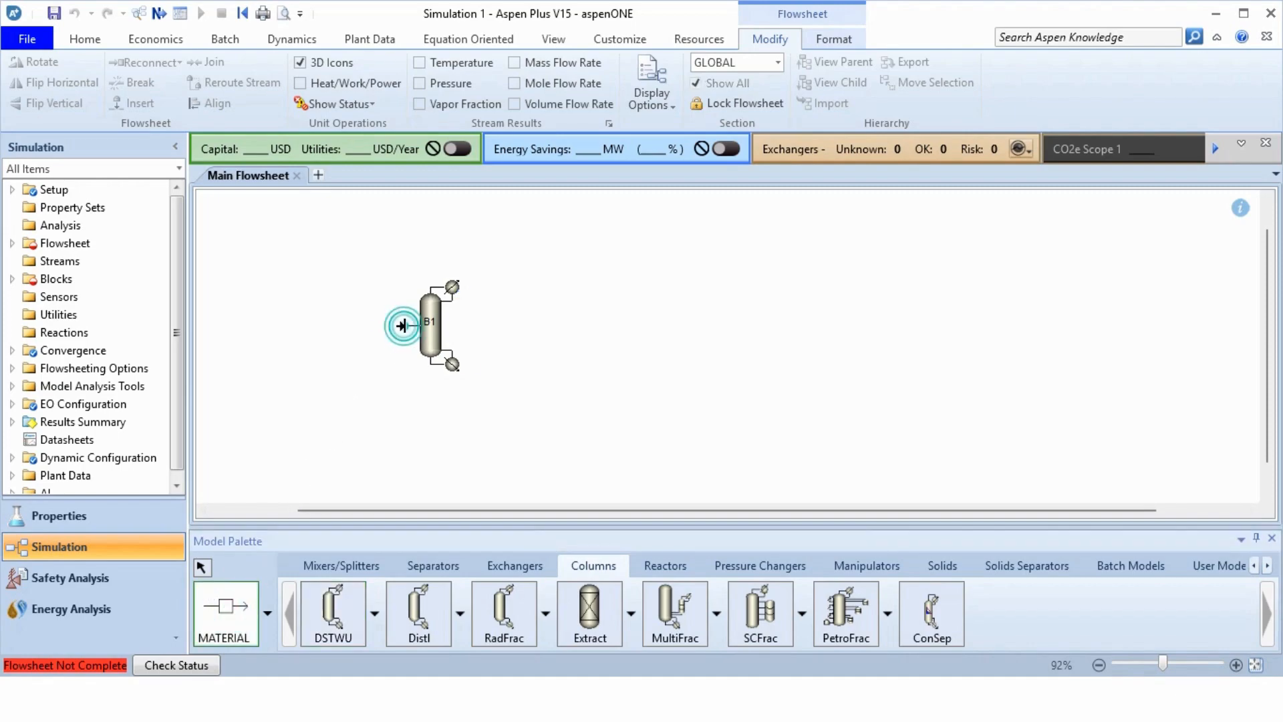
left_click(402, 325)
left_click(332, 324)
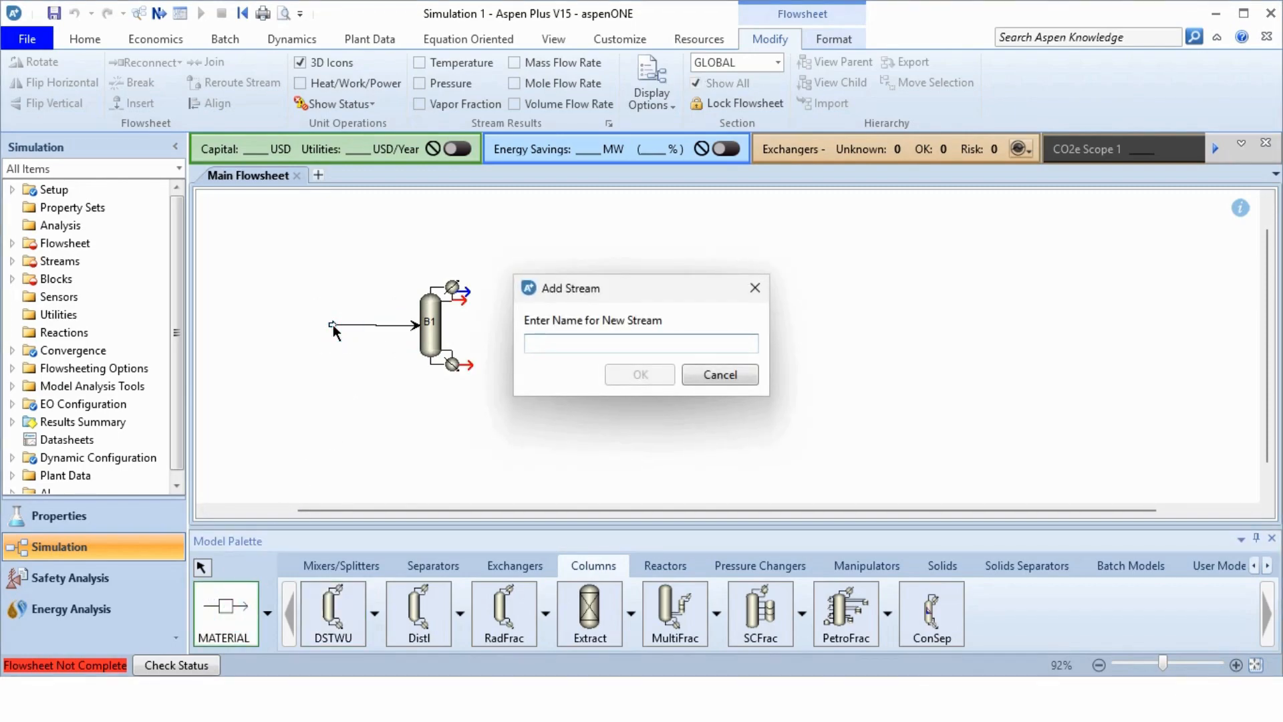
type("S1")
key("Return")
Draw the liquid distillate stream from the top outlet of column B1 and name it S2.
left_click(467, 292)
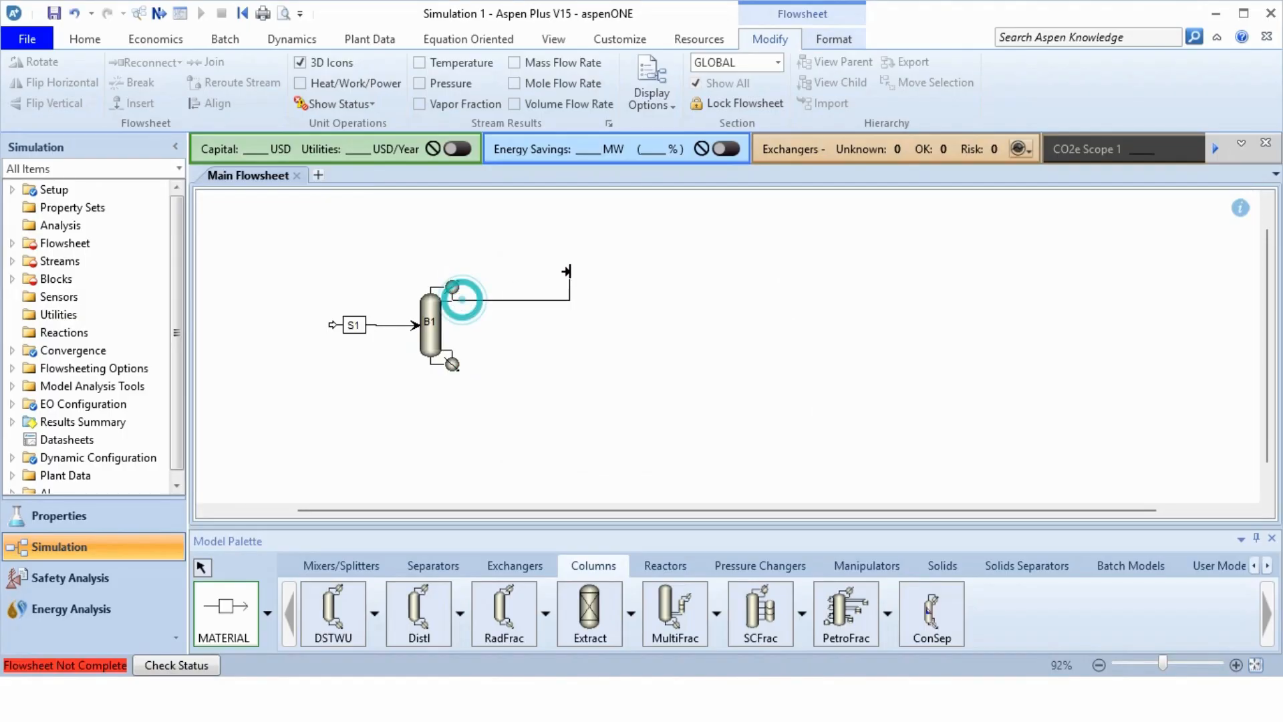
left_click(569, 272)
type("S2")
key("Return")
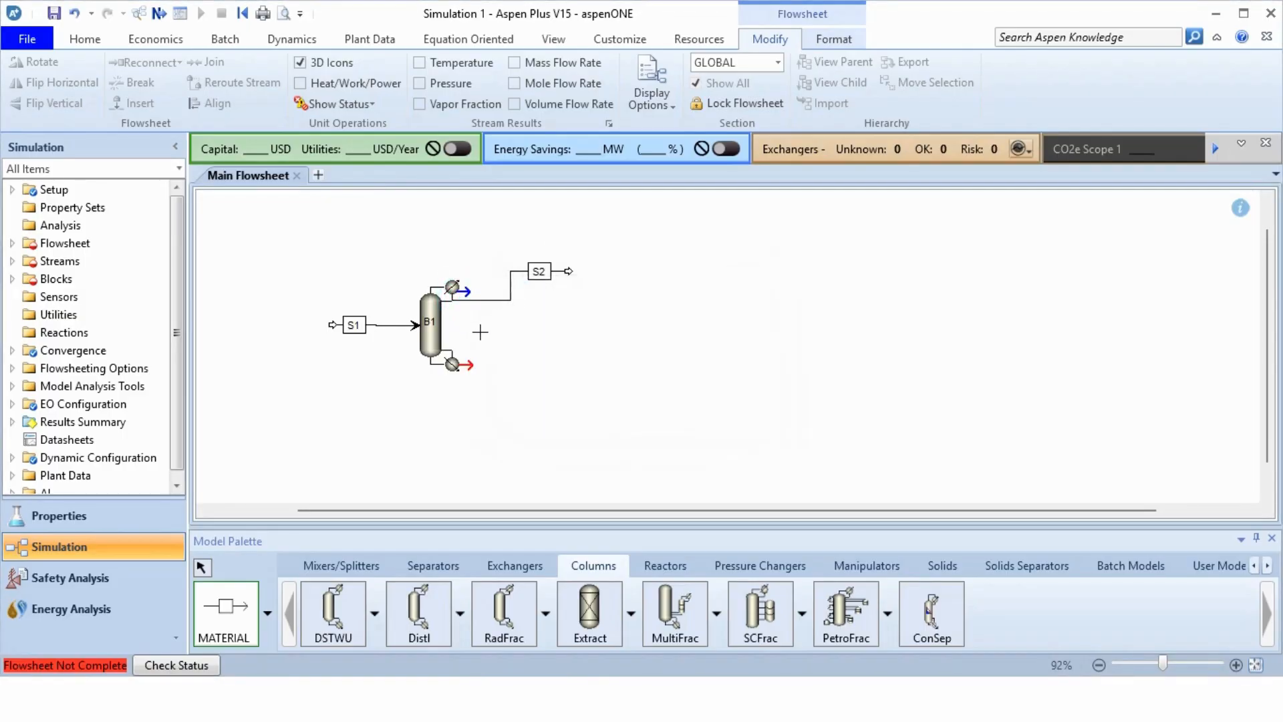
Draw the bottoms stream from column B1, name it S3, and straighten the product stream lines.
left_click(466, 363)
left_click(570, 340)
type("S3")
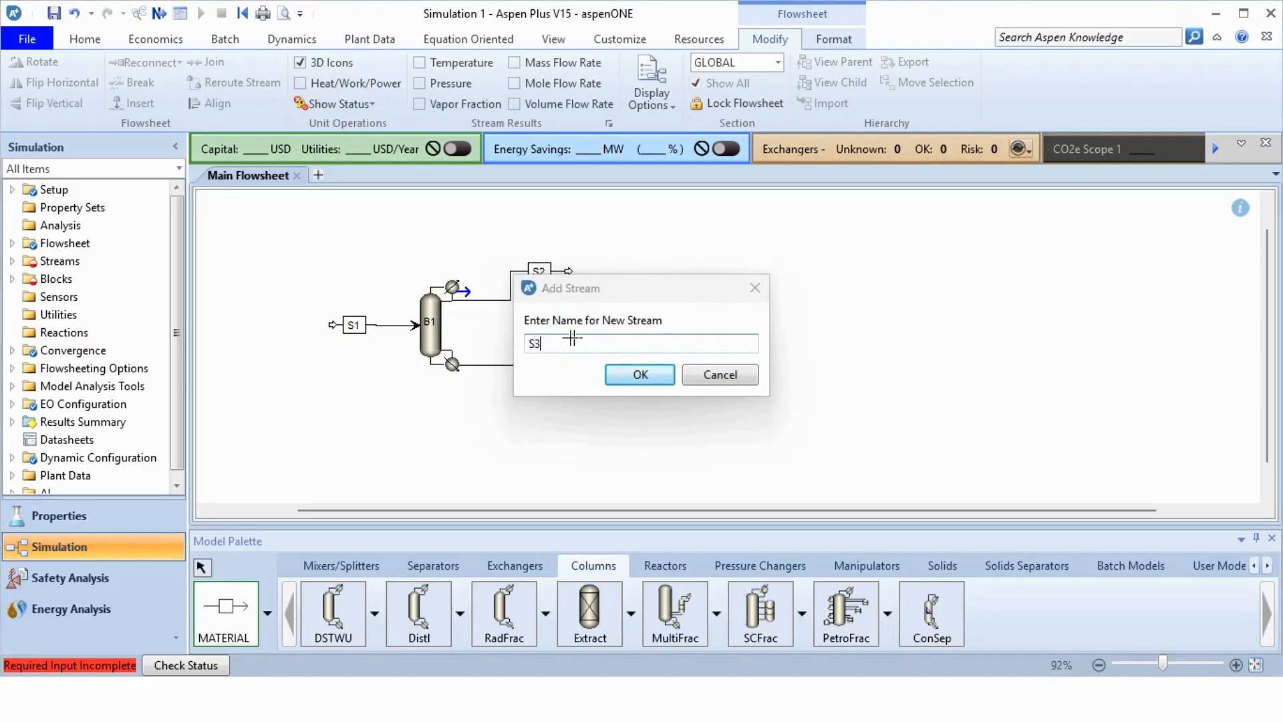
key("Return")
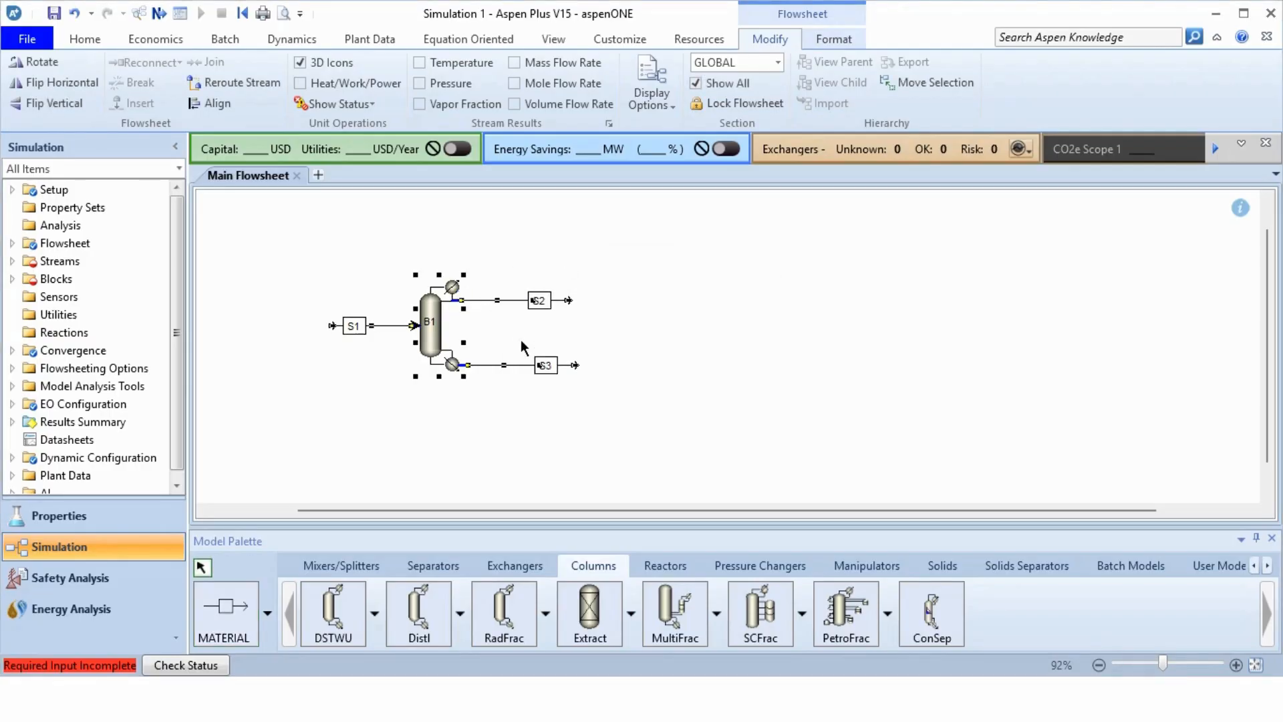
left_click(520, 339)
Specify feed stream S1 with a temperature of 25 C, a pressure of 2 bar and a total mole flow of 100 kmol/hr.
left_click(391, 325)
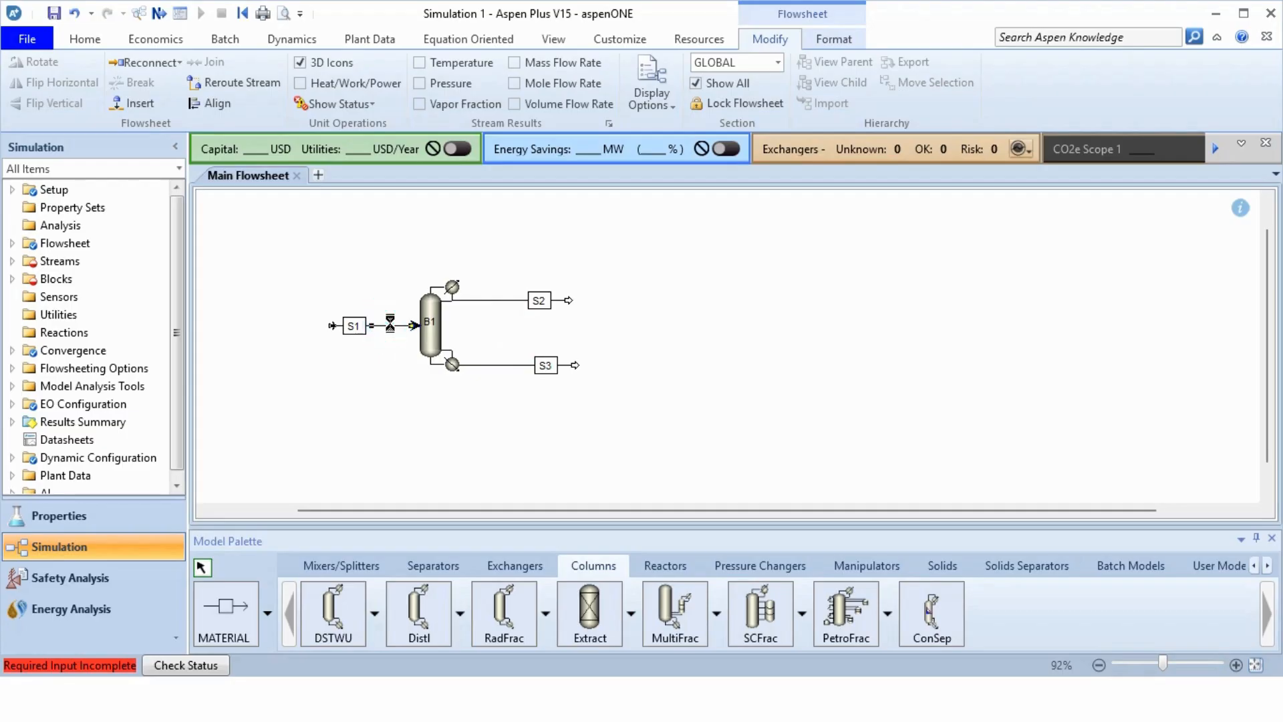
double_click(390, 323)
left_click(399, 306)
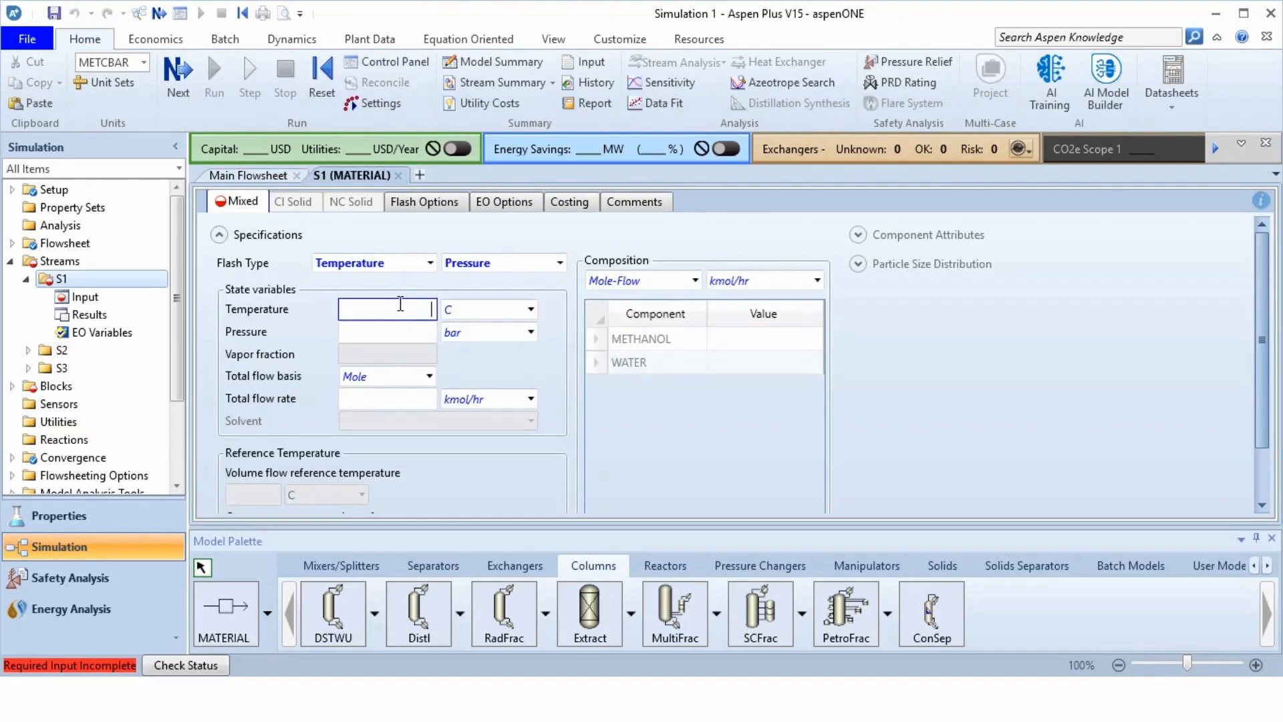
type("25")
key("Tab")
type("2")
key("Tab")
key("Tab")
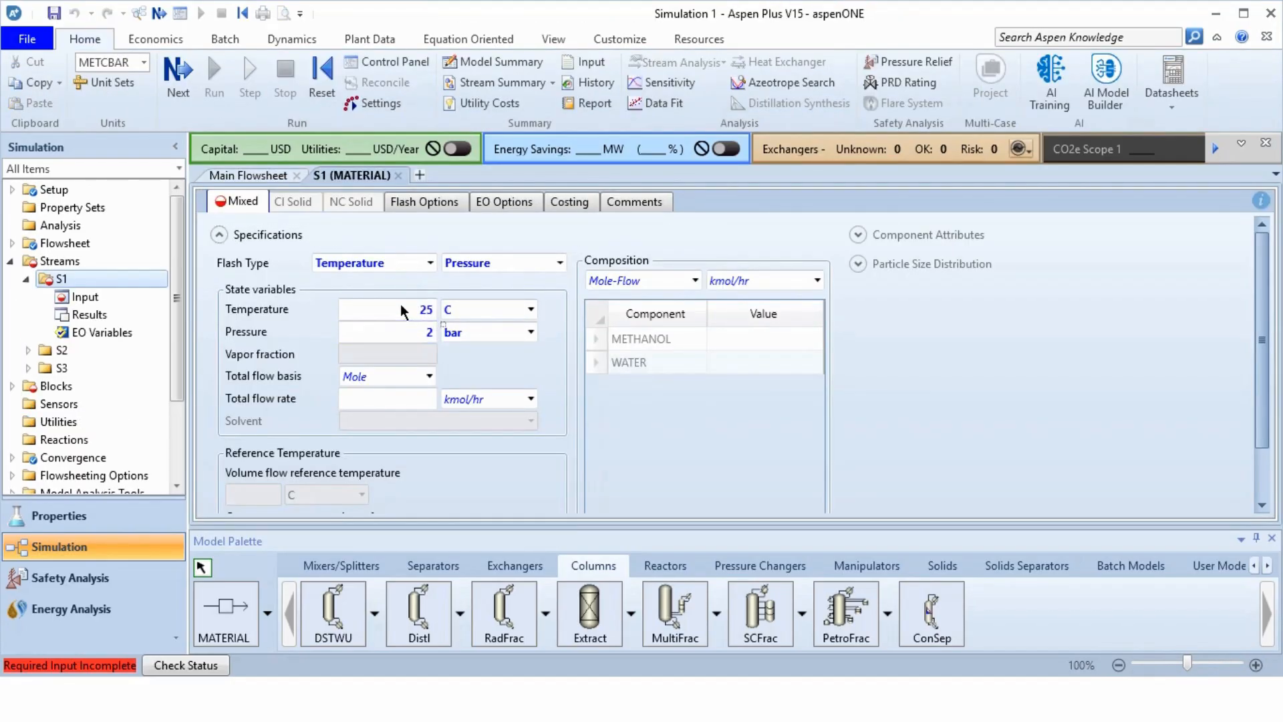
type("100")
Enter the feed composition as mole flows of 50 kmol/hr METHANOL and 50 kmol/hr WATER.
key("Tab")
key("Tab")
key("Tab")
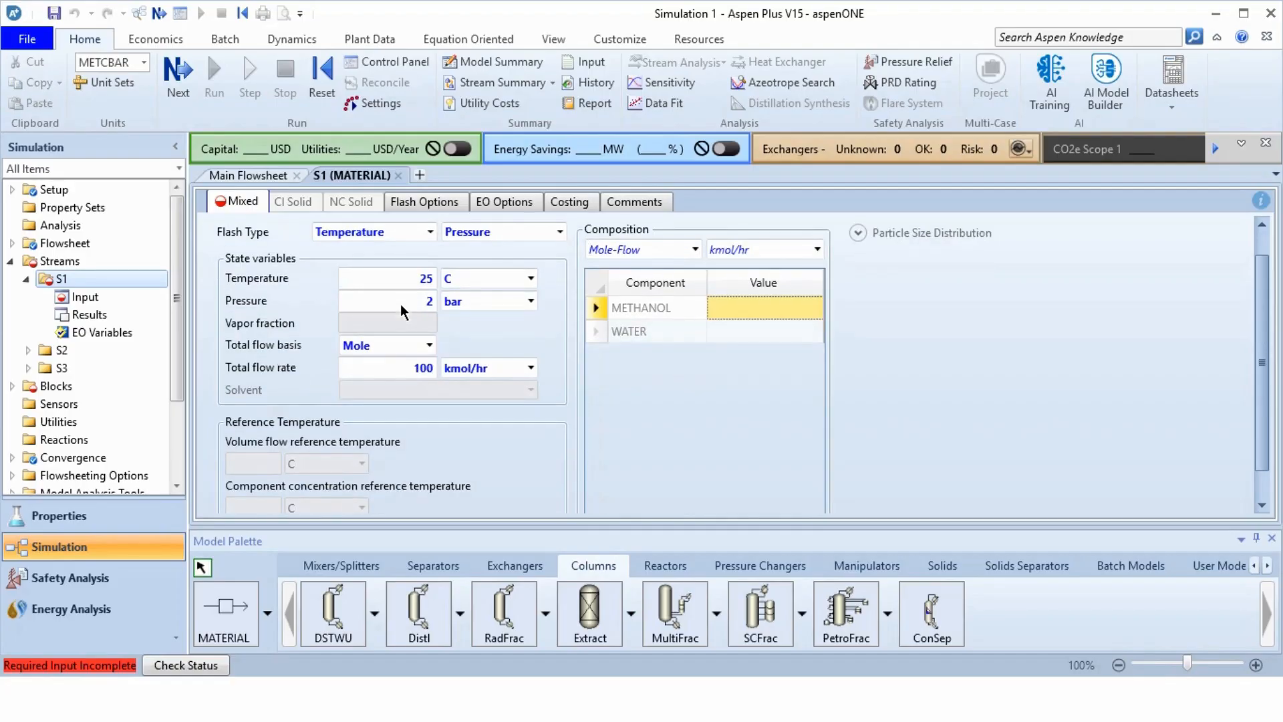
type("50")
key("Return")
type("50")
key("Return")
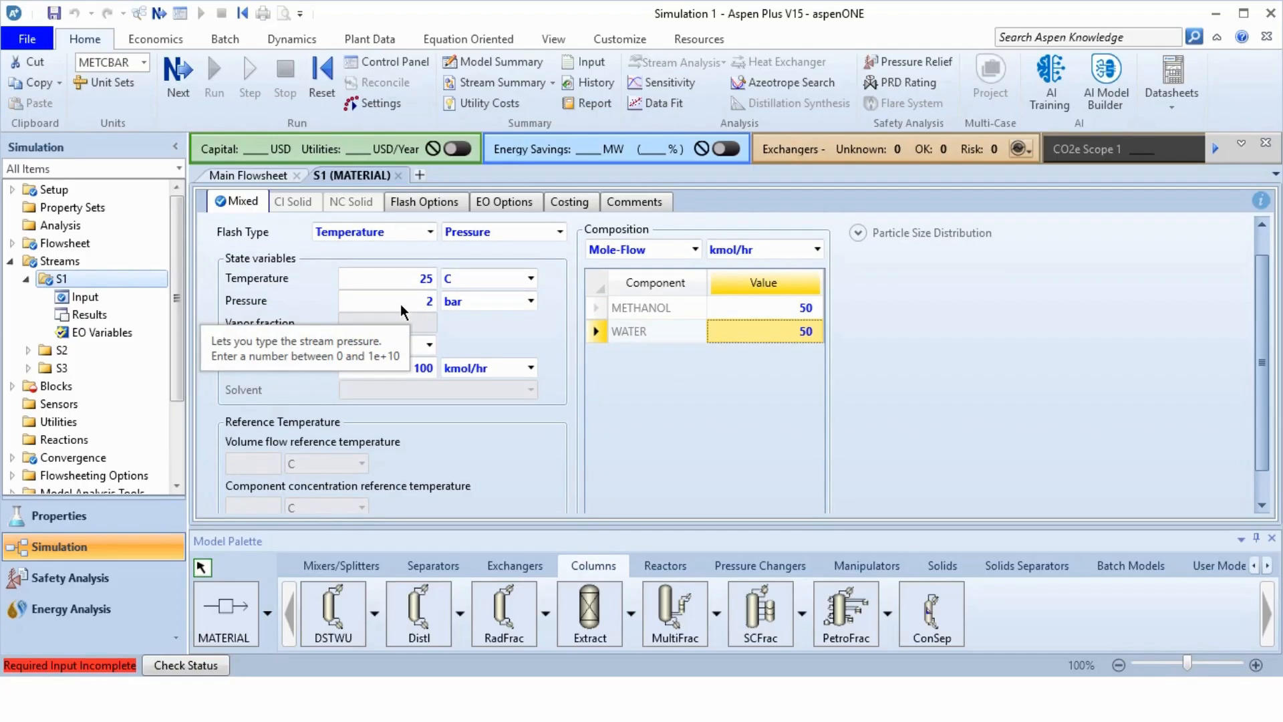
Open the specifications of column B1 from the flowsheet and specify a reflux ratio of -1.3.
left_click(254, 176)
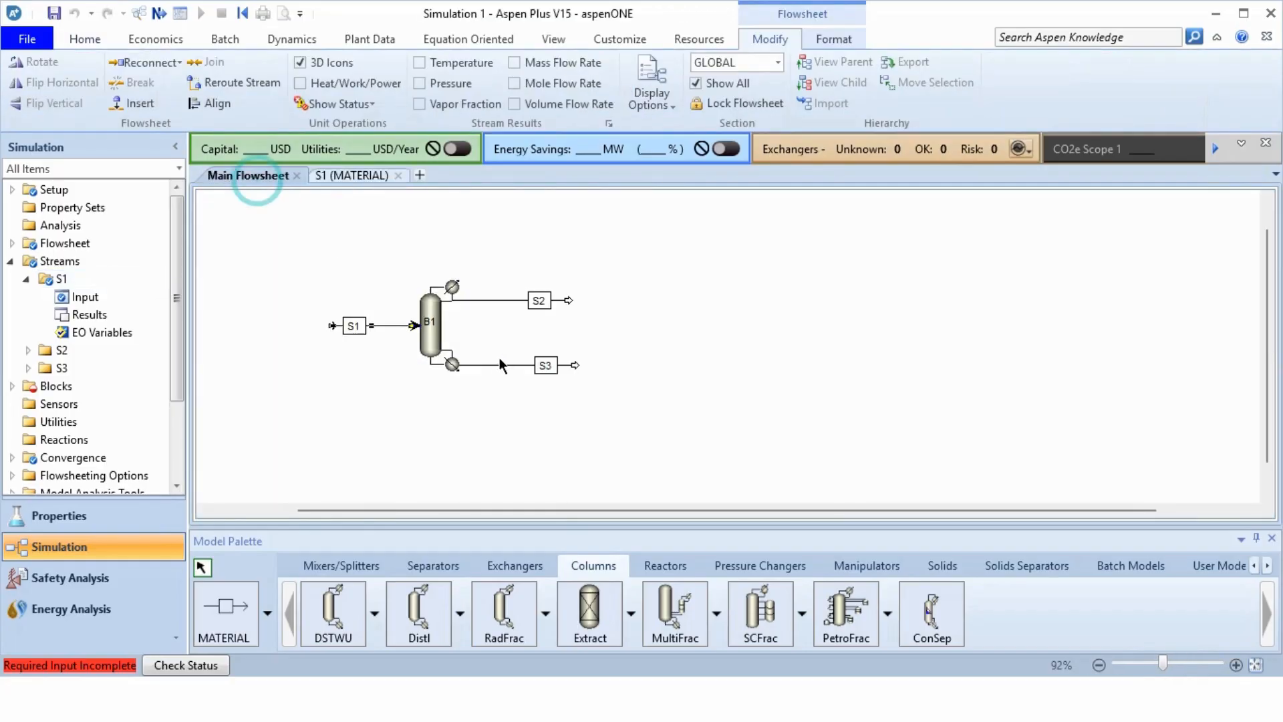
double_click(426, 361)
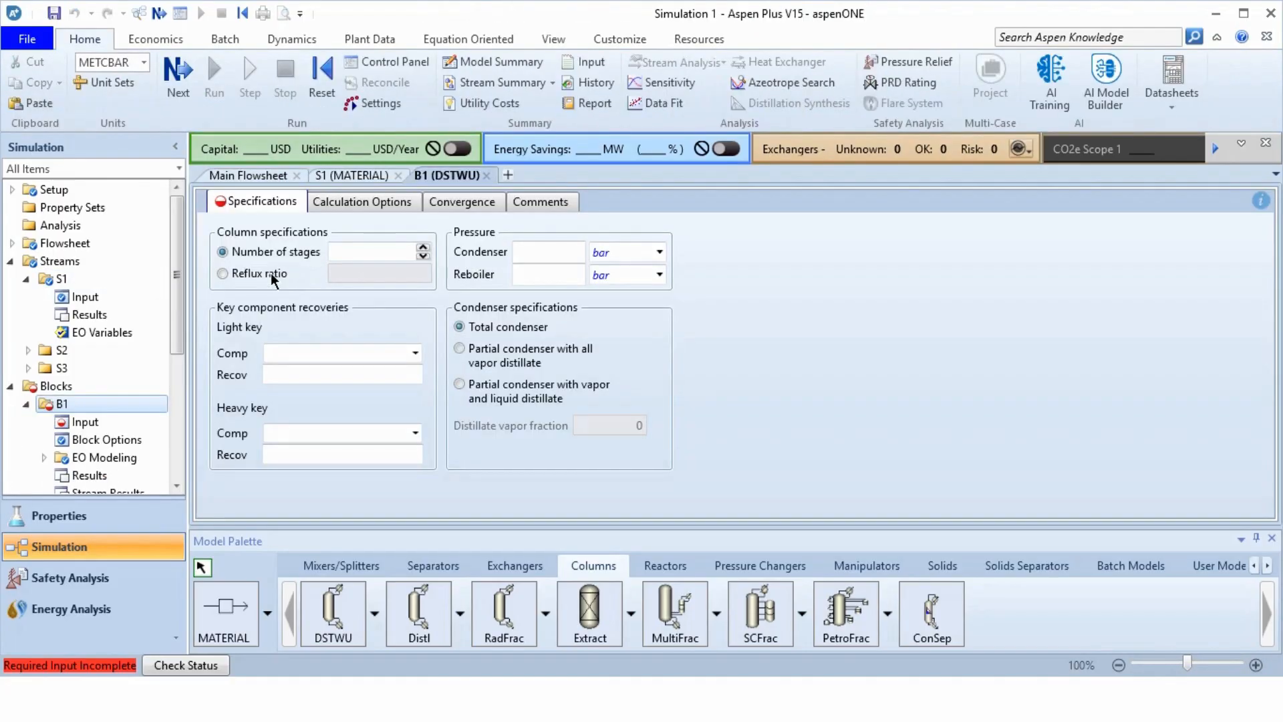
left_click(271, 273)
left_click(366, 273)
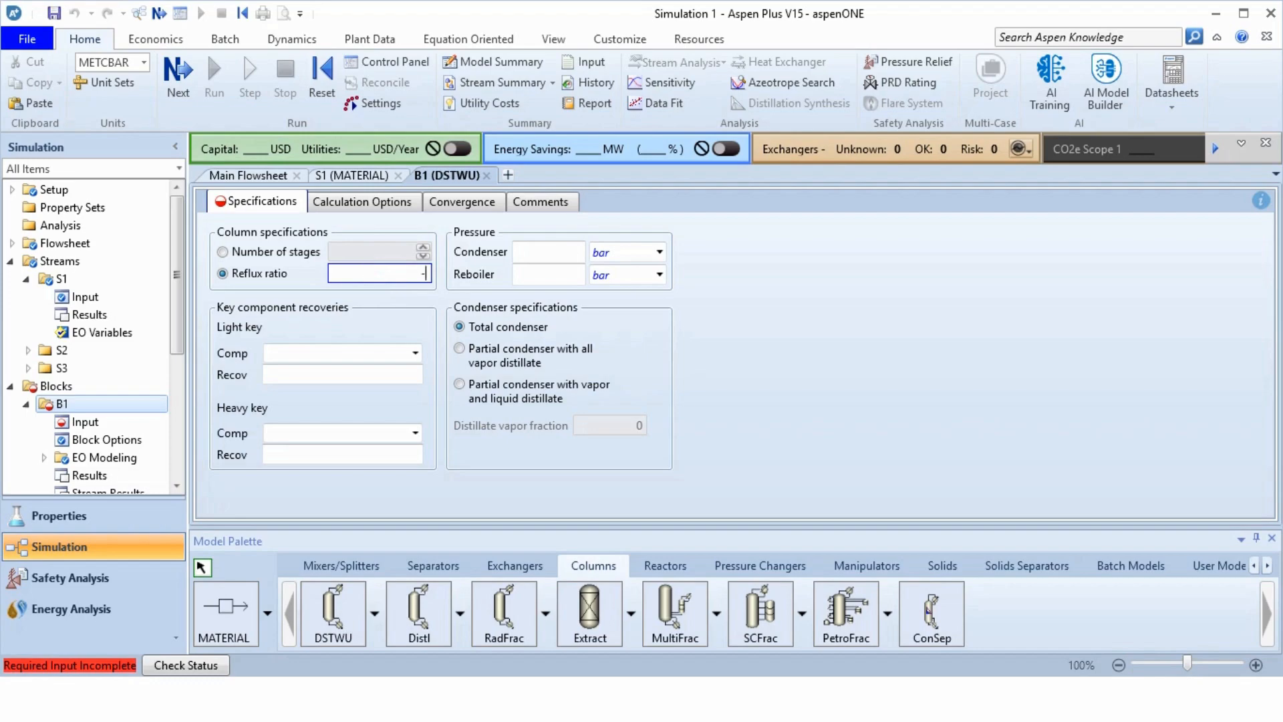
type("-1.3")
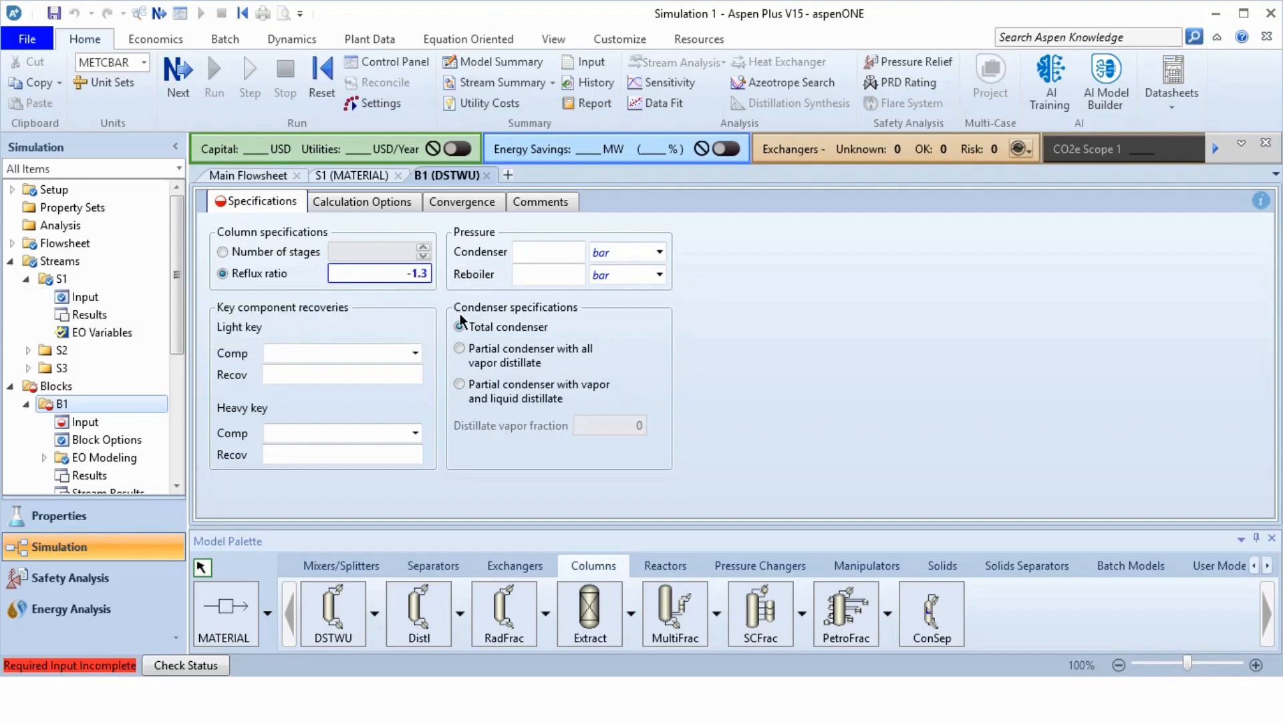
Set METHANOL as the light key component and WATER as the heavy key component.
left_click(415, 352)
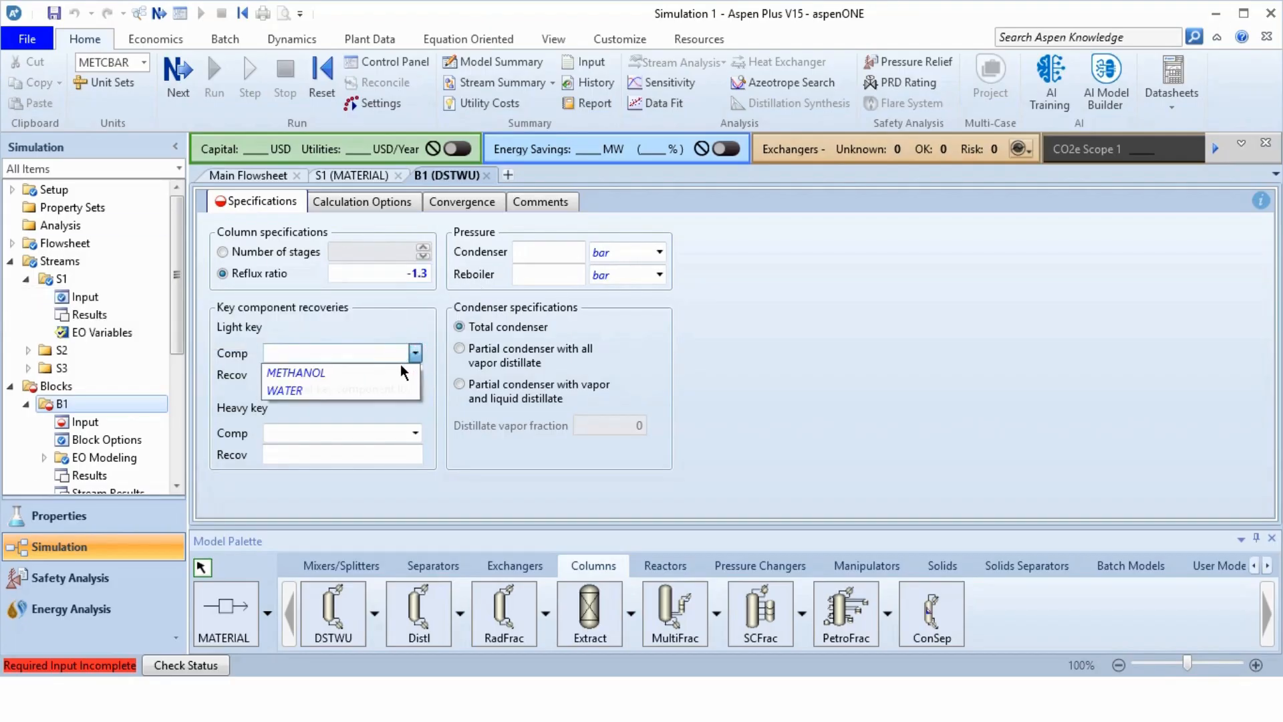
left_click(399, 368)
left_click(424, 431)
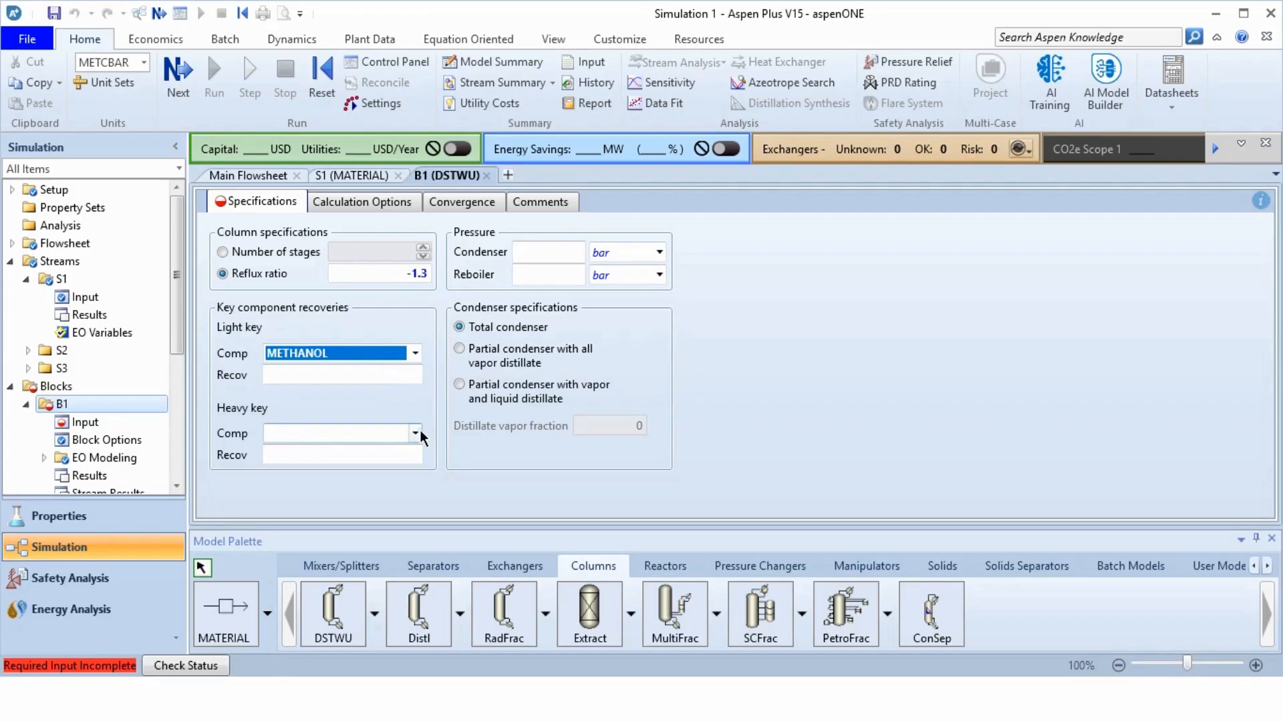
left_click(366, 466)
Calculate 49/50 in Calculator and enter 0.98 as the light key recovery.
left_click(476, 505)
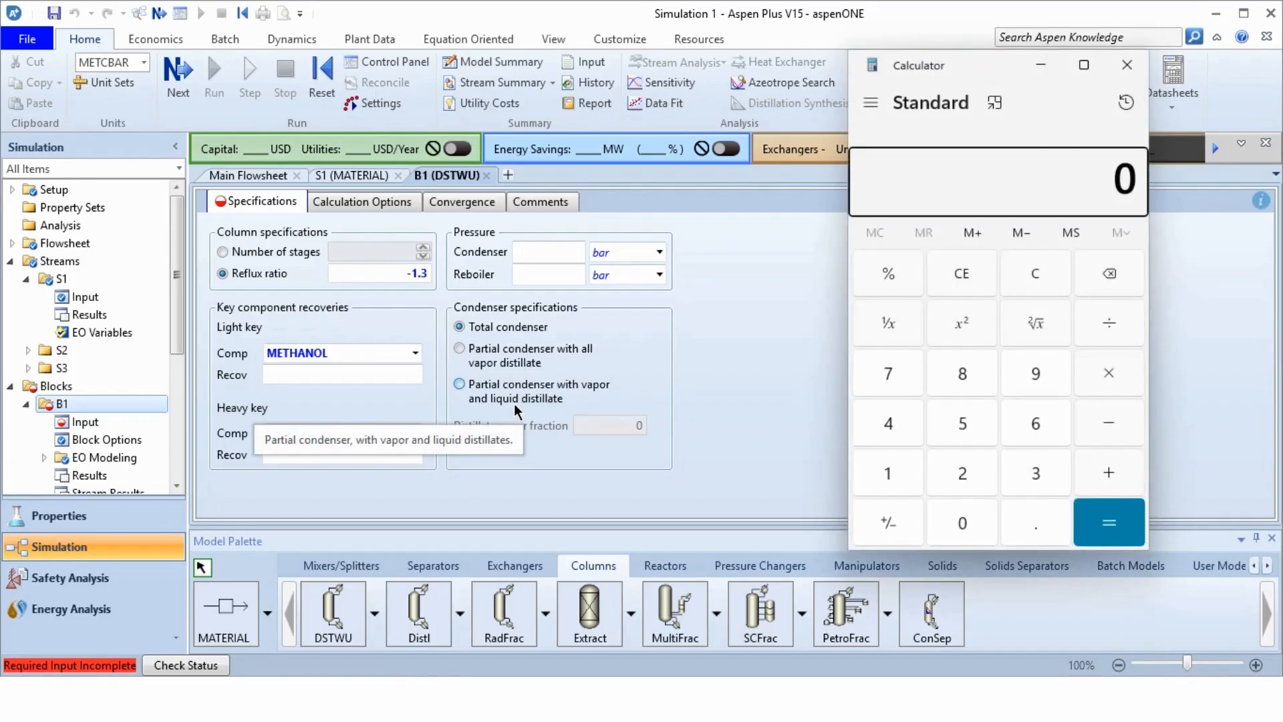
type("49/50")
key("Return")
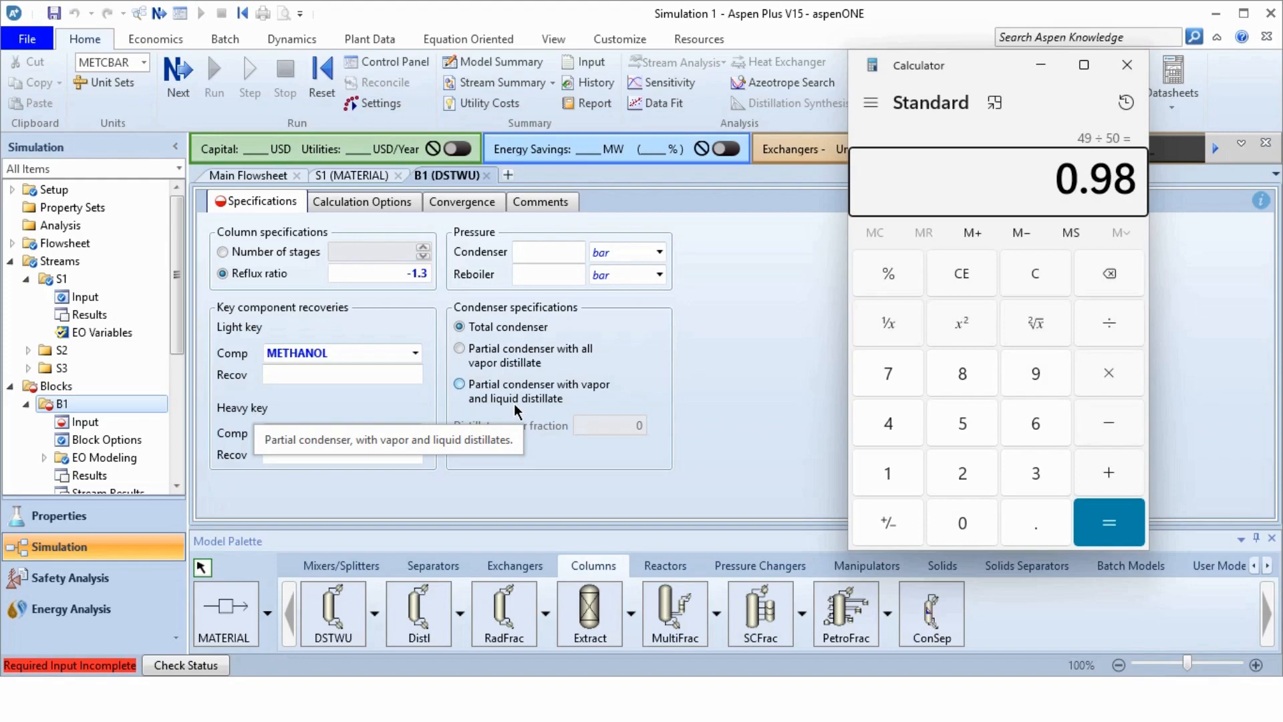
left_click(389, 373)
type("0")
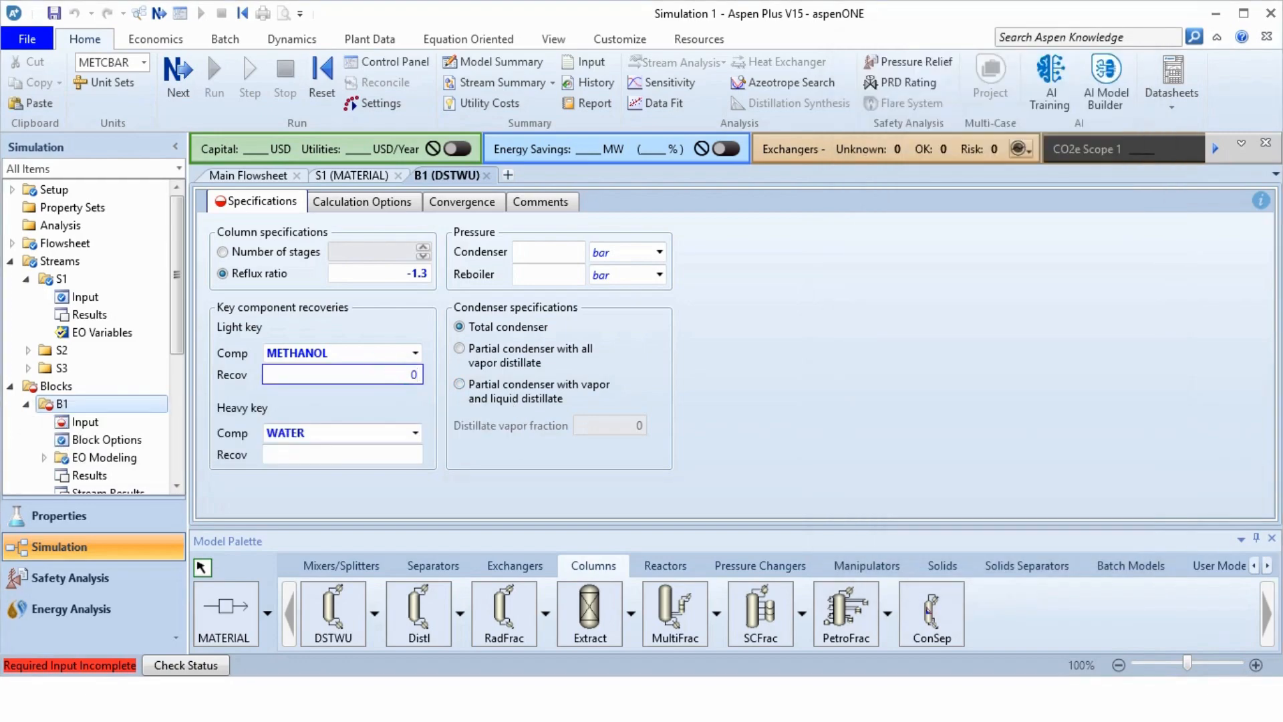
type(".98")
Calculate 2/50 in Calculator and enter 0.04 as the heavy key recovery.
left_click(440, 697)
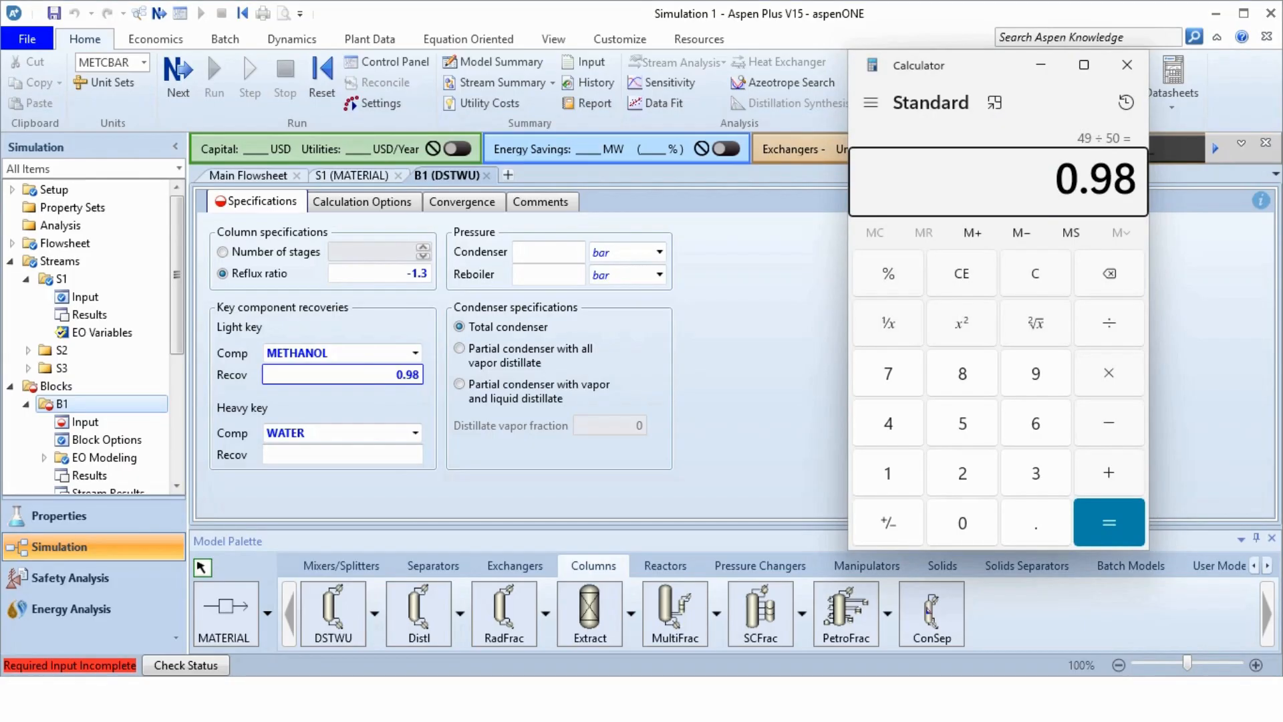
type("2/50")
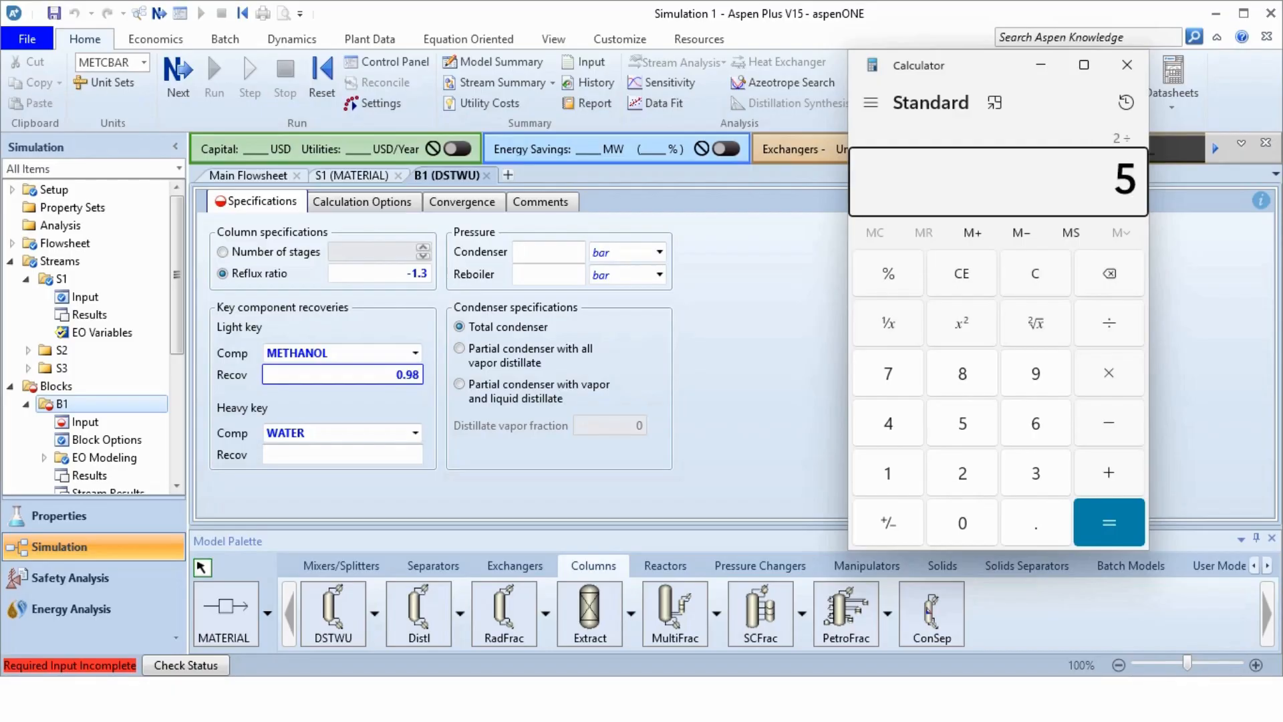
key("Return")
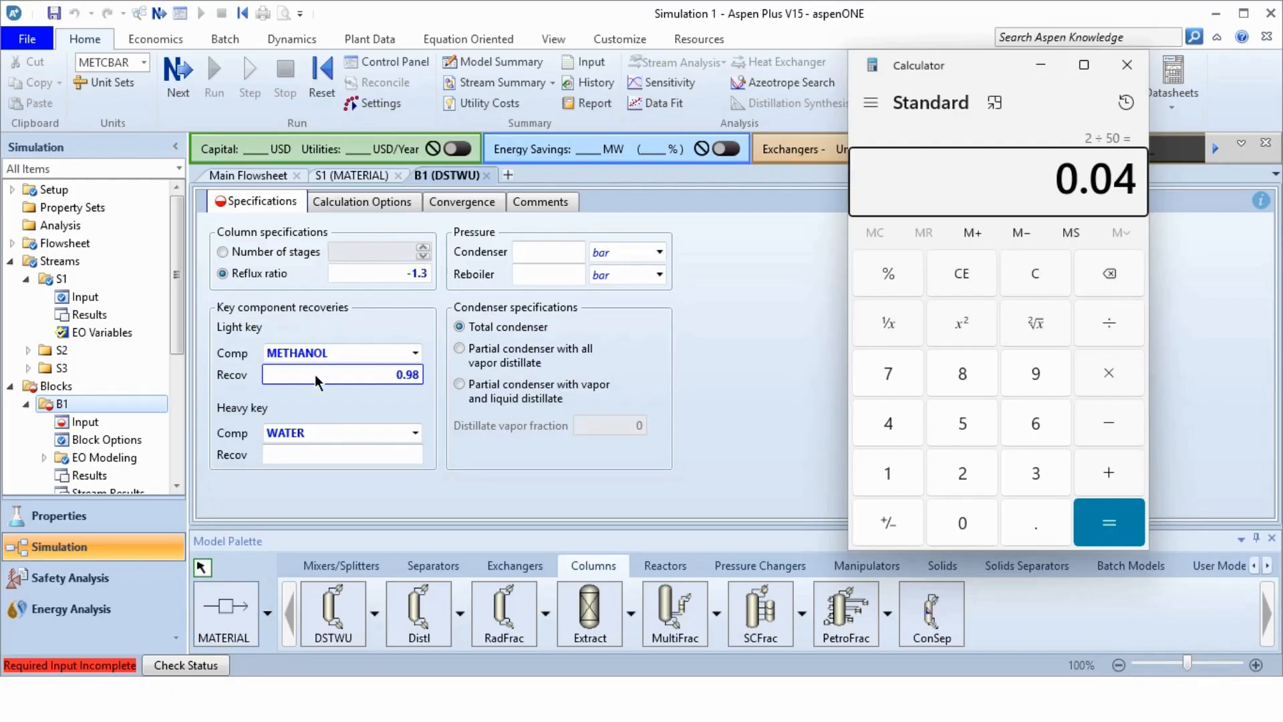
left_click(339, 455)
type("0.04")
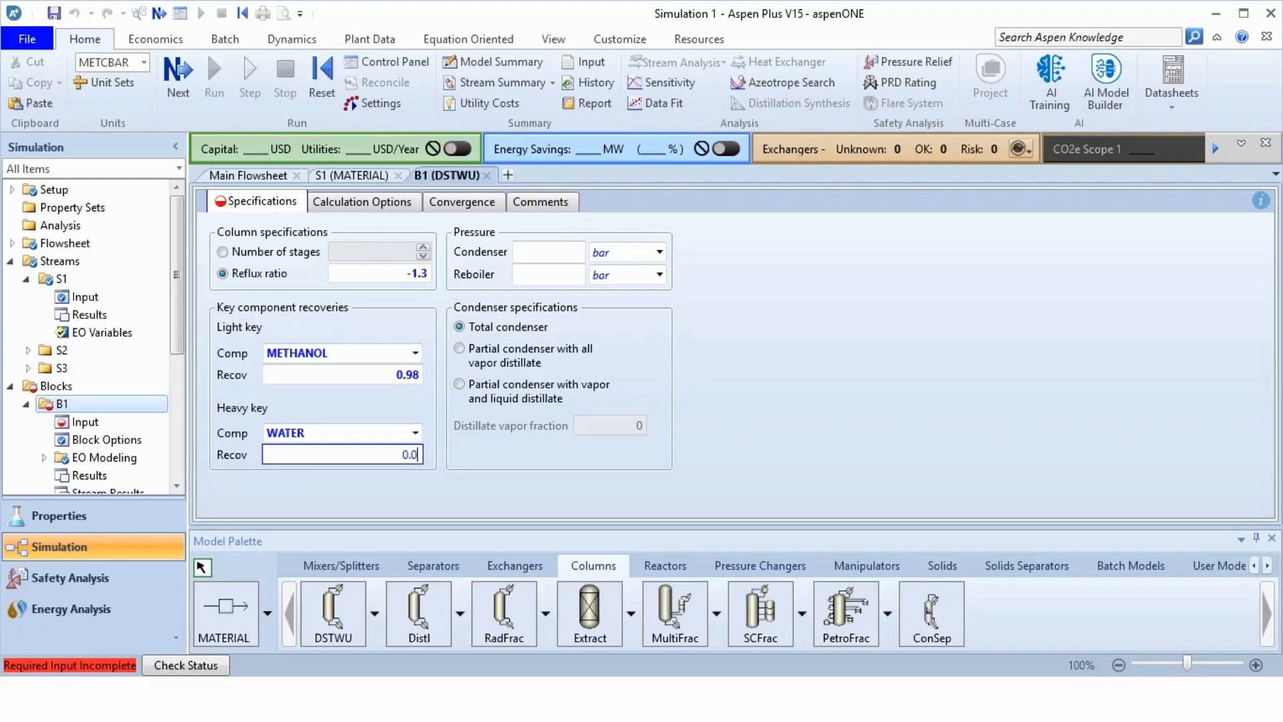
Set both the condenser and reboiler pressures of column B1 to 2 bar.
left_click(544, 252)
type("2")
left_click(544, 274)
type("2")
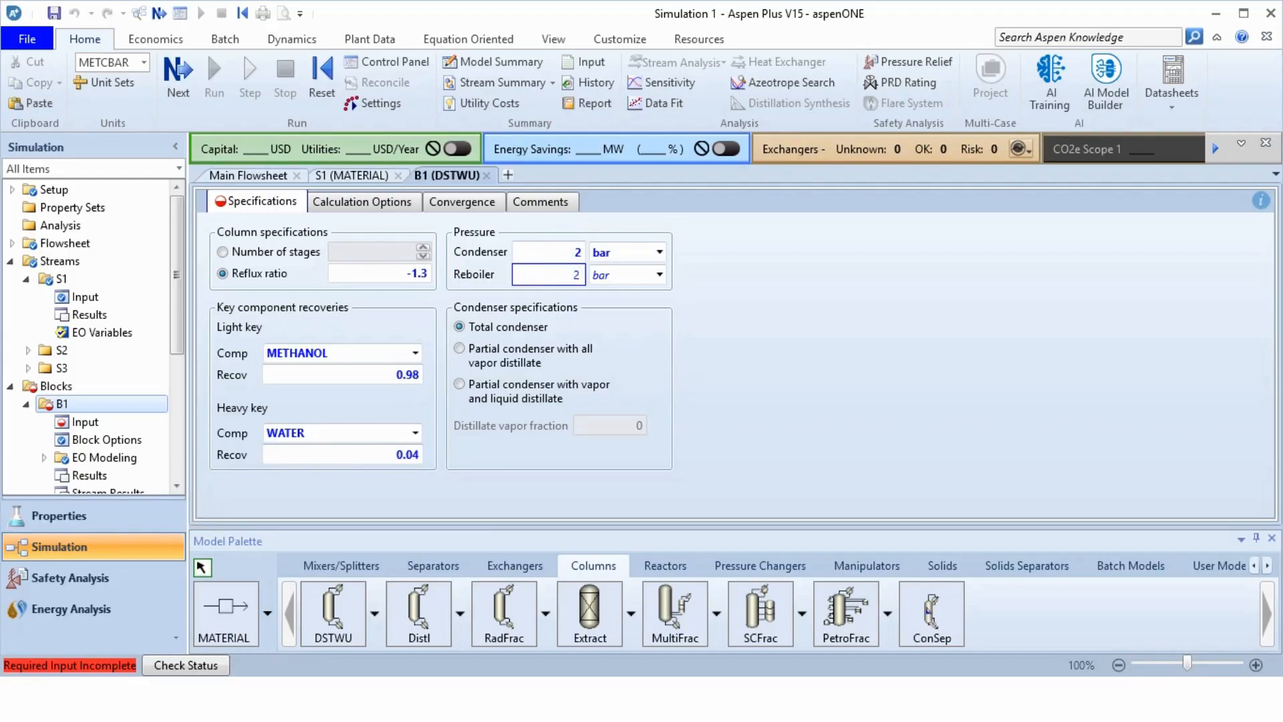
left_click(755, 338)
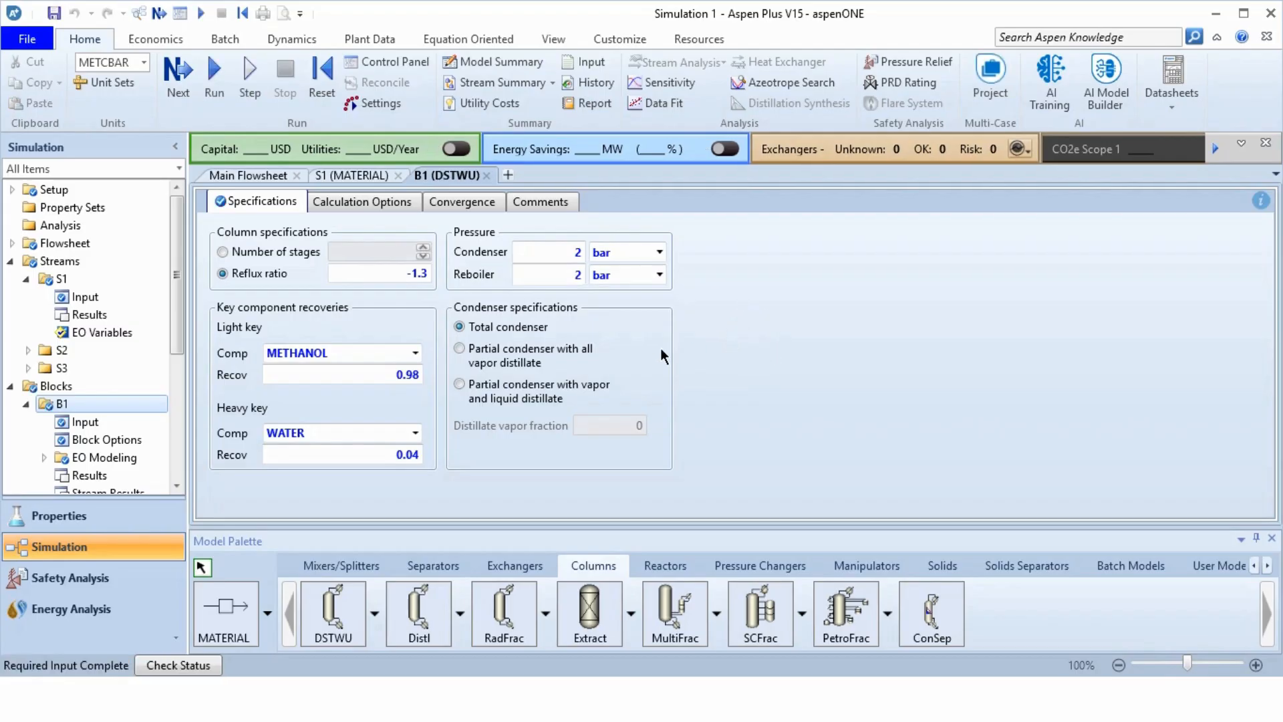
Run the simulation and open the stream results of column B1 to examine the mole and mass flows.
left_click(211, 98)
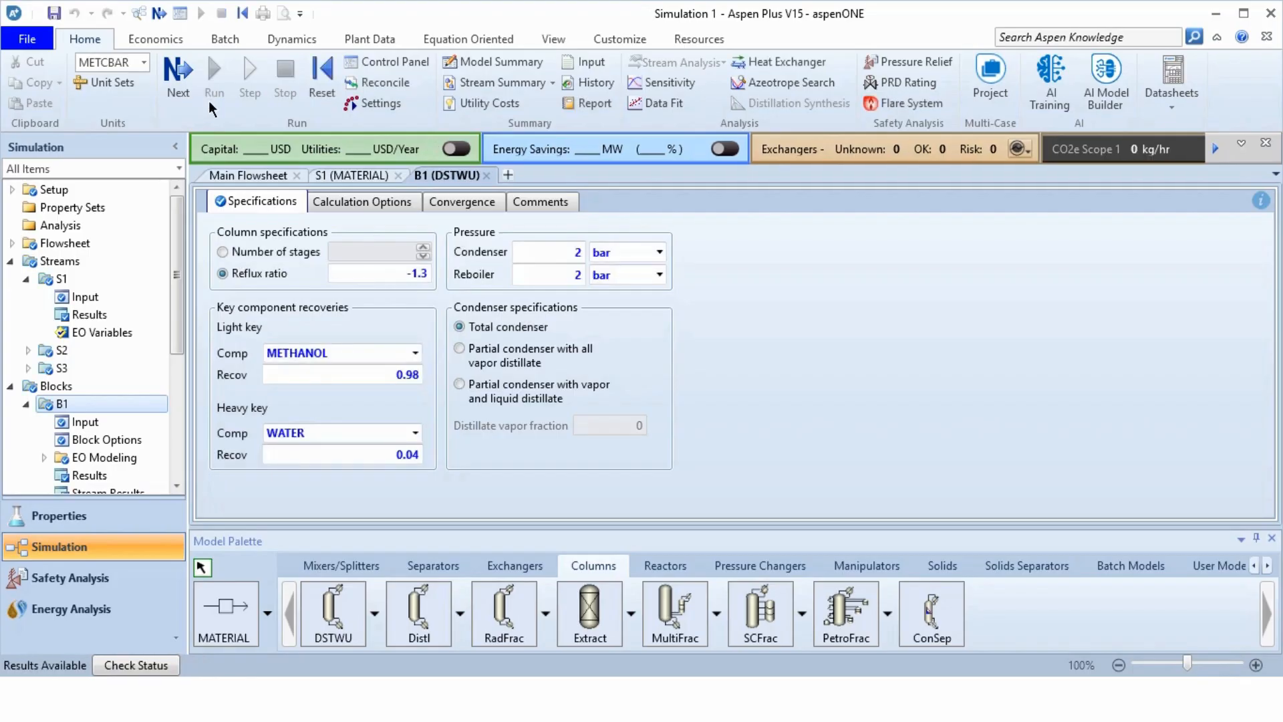
left_click(254, 178)
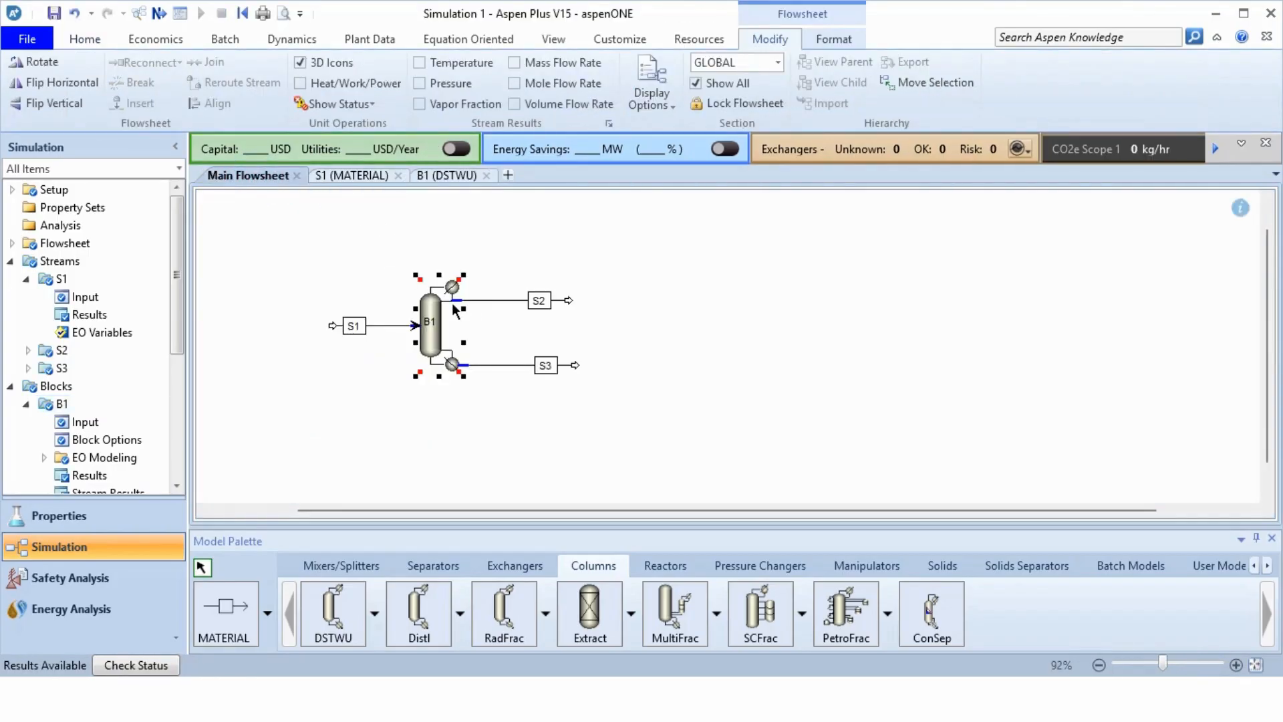
right_click(449, 306)
left_click(391, 364)
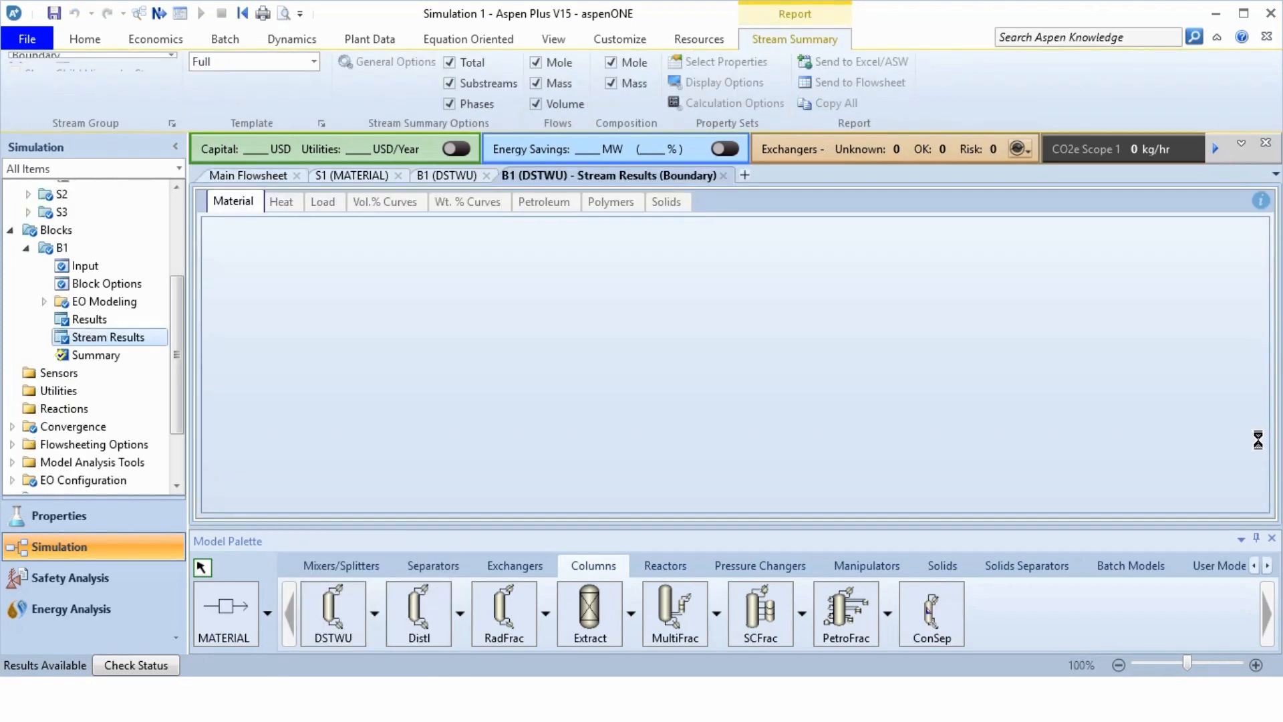
left_click(1258, 441)
left_click(1259, 441)
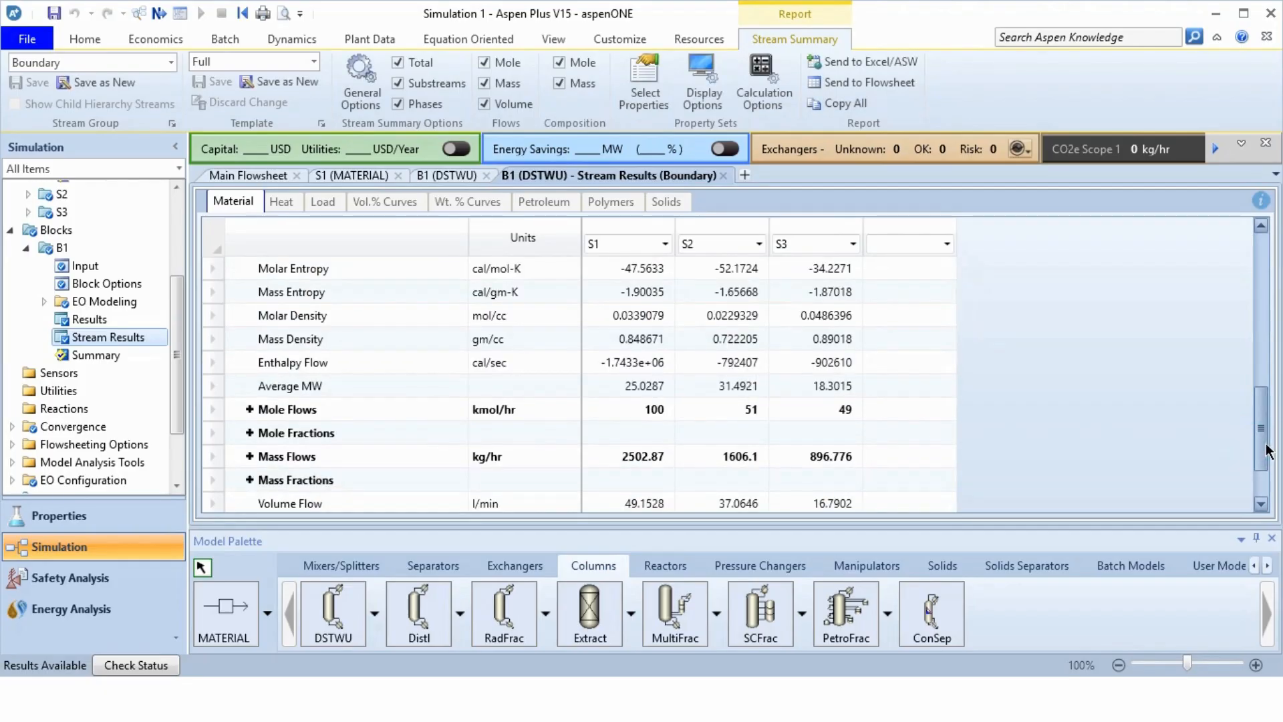
Expand the mole flows to examine the methanol and water flows in streams S1, S2 and S3.
scroll(1259, 444, "down", 1)
left_click(249, 339)
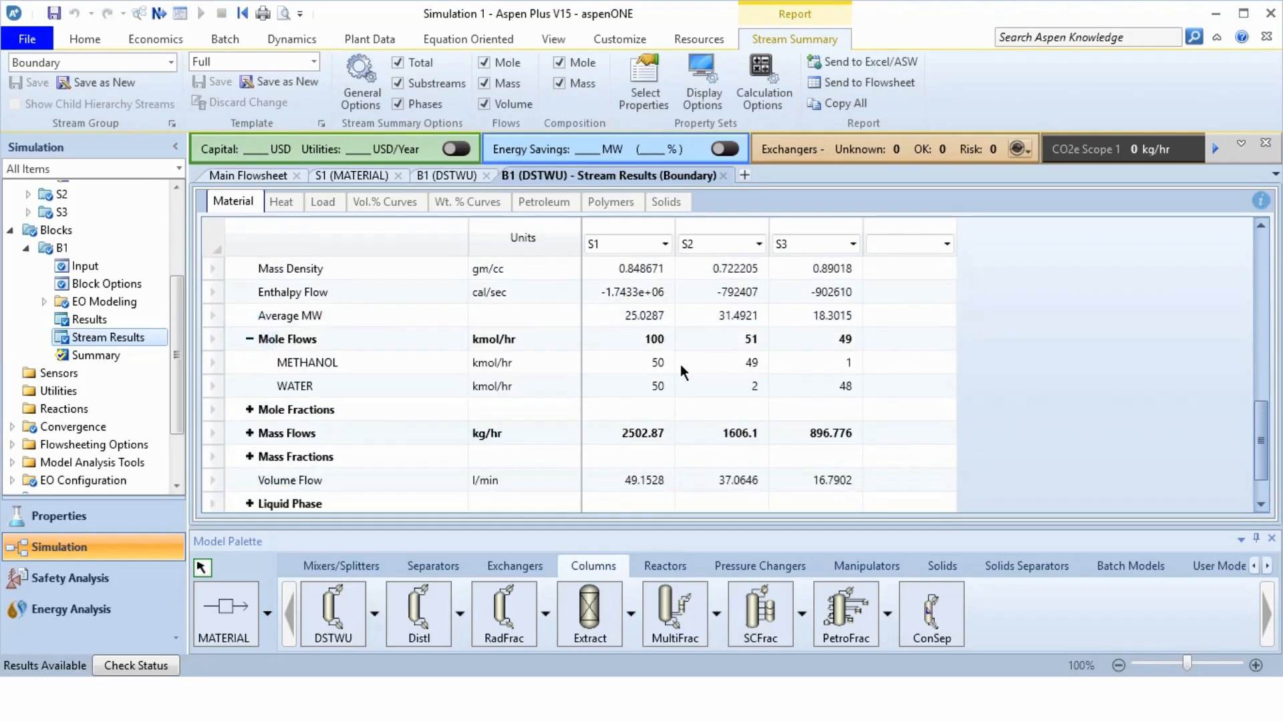
left_click(751, 347)
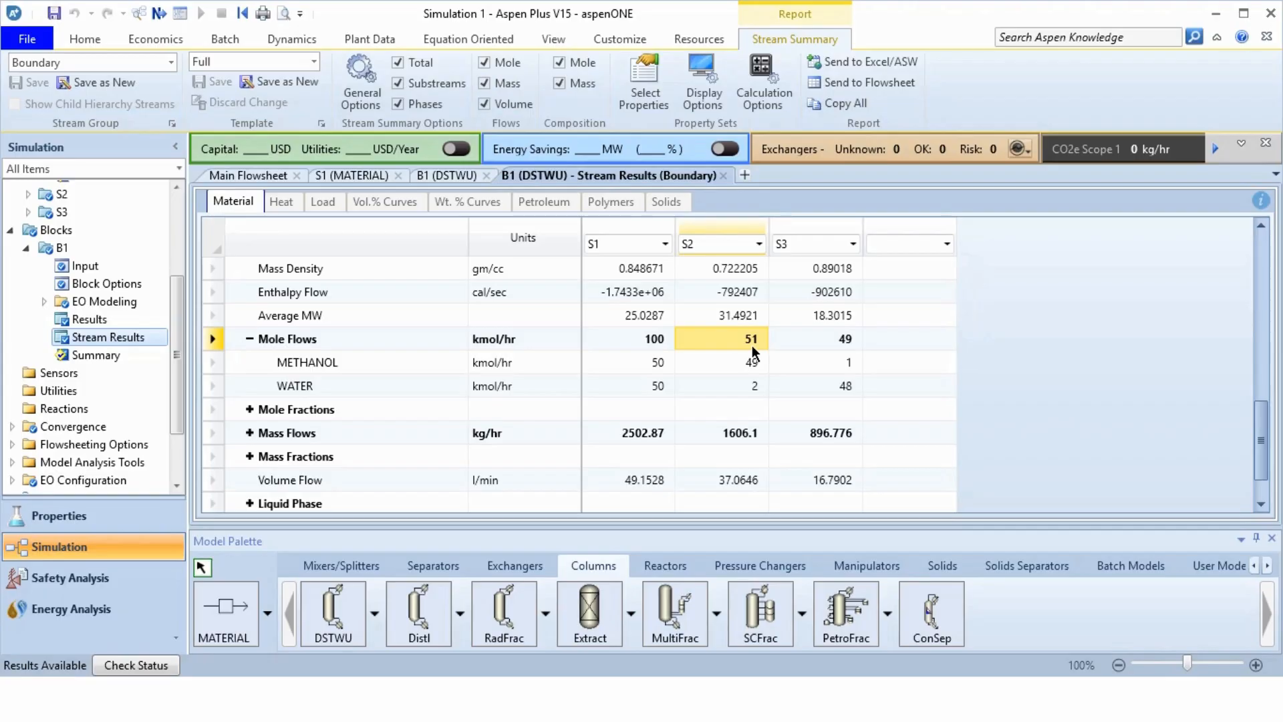
Close the B1 stream results, B1 and S1 forms to return to the main flowsheet.
left_click(723, 175)
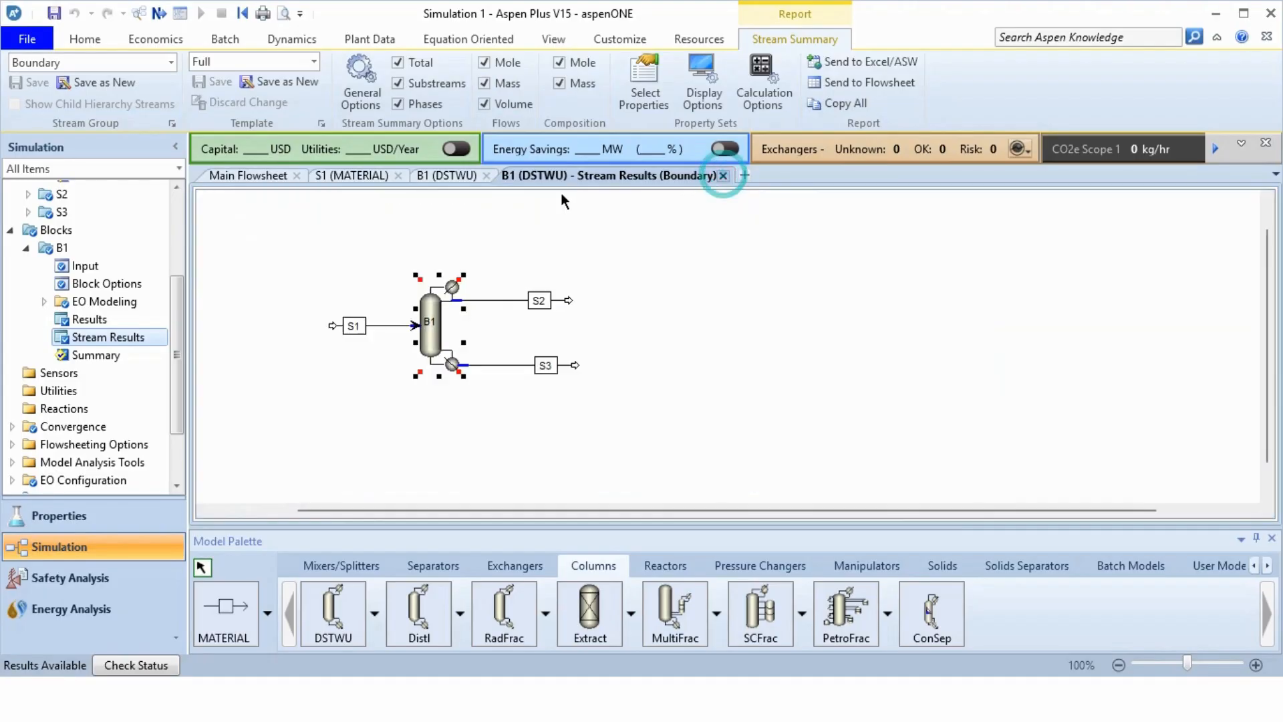
left_click(487, 175)
left_click(651, 284)
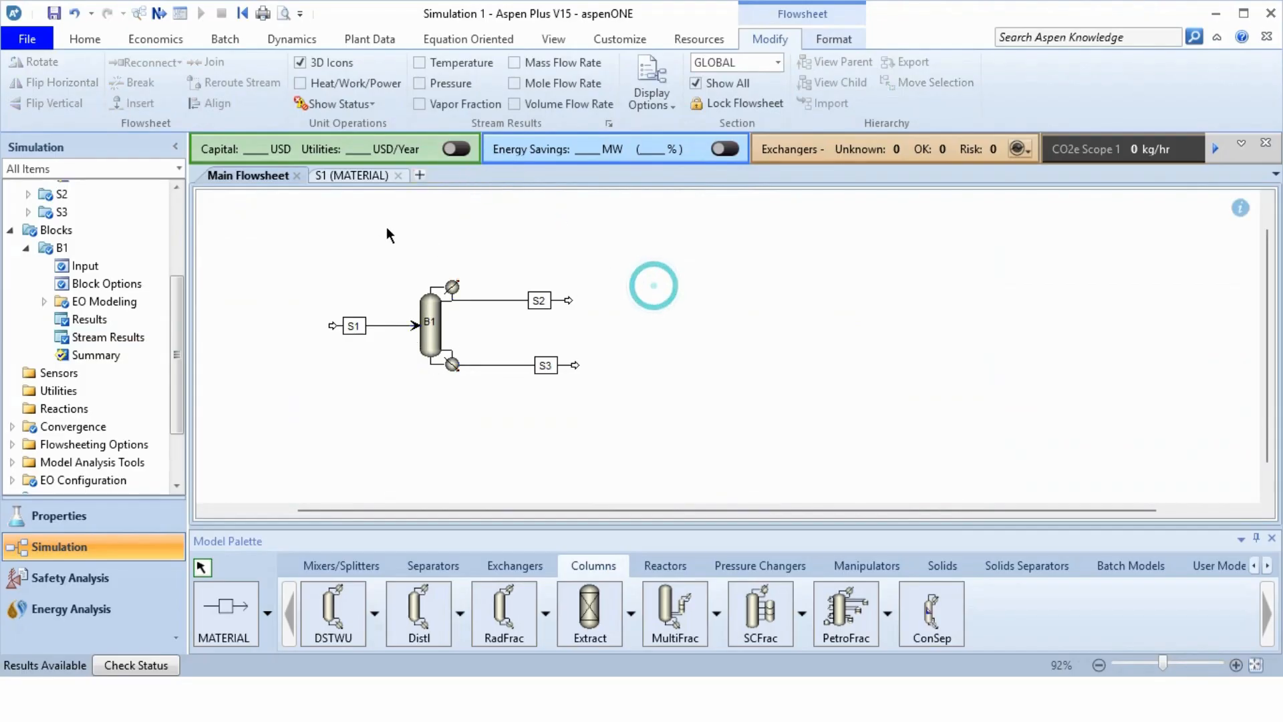
left_click(397, 175)
left_click(641, 258)
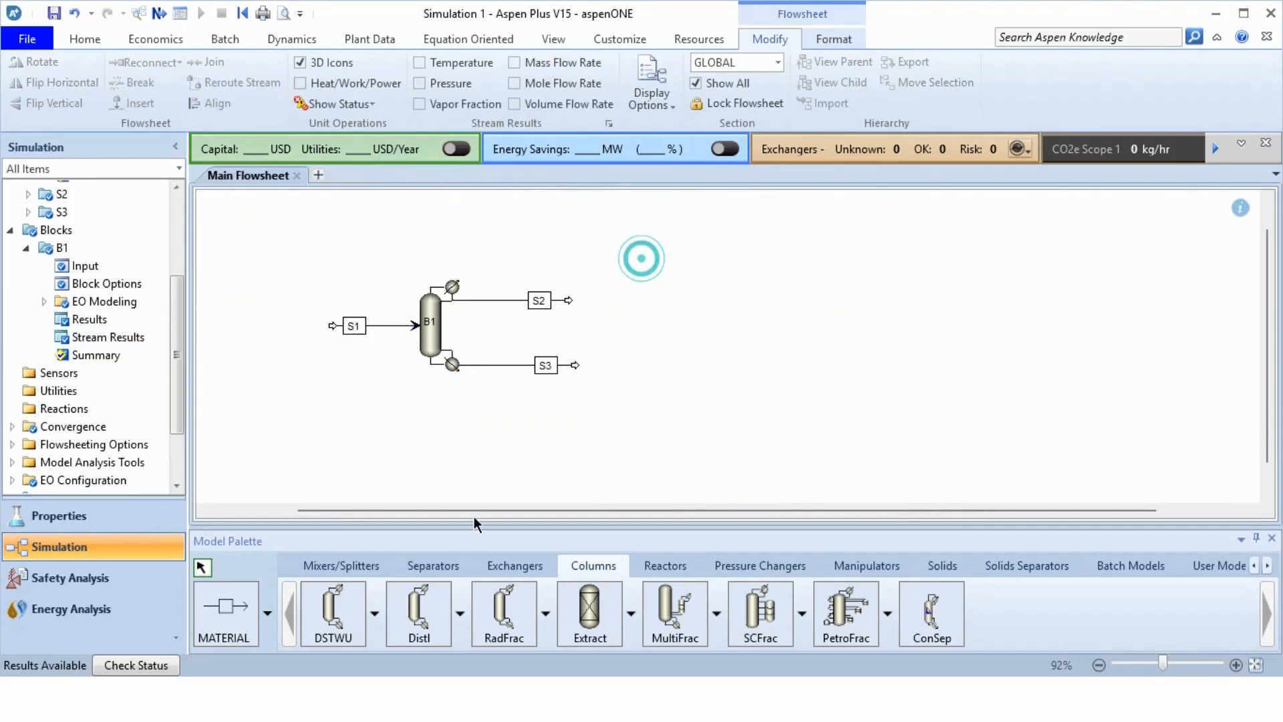
Place a Distl column named B2 on the flowsheet, to the right of column B1.
left_click(412, 625)
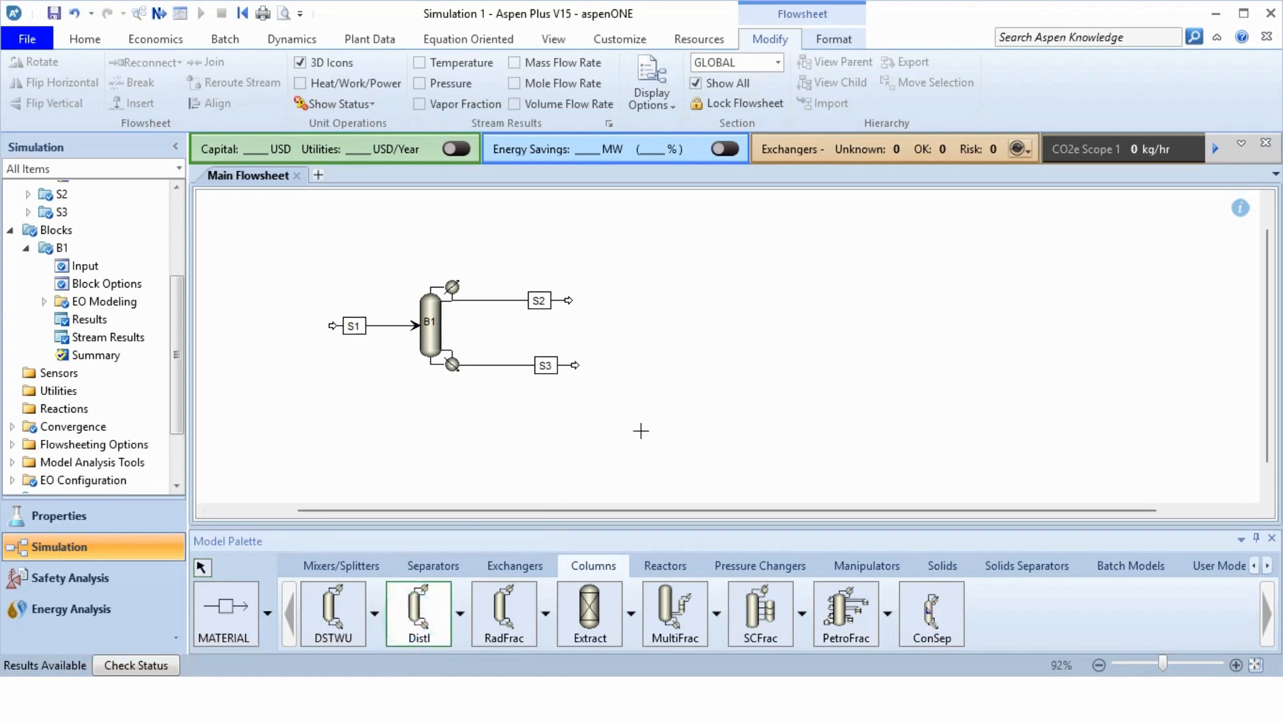
left_click(890, 308)
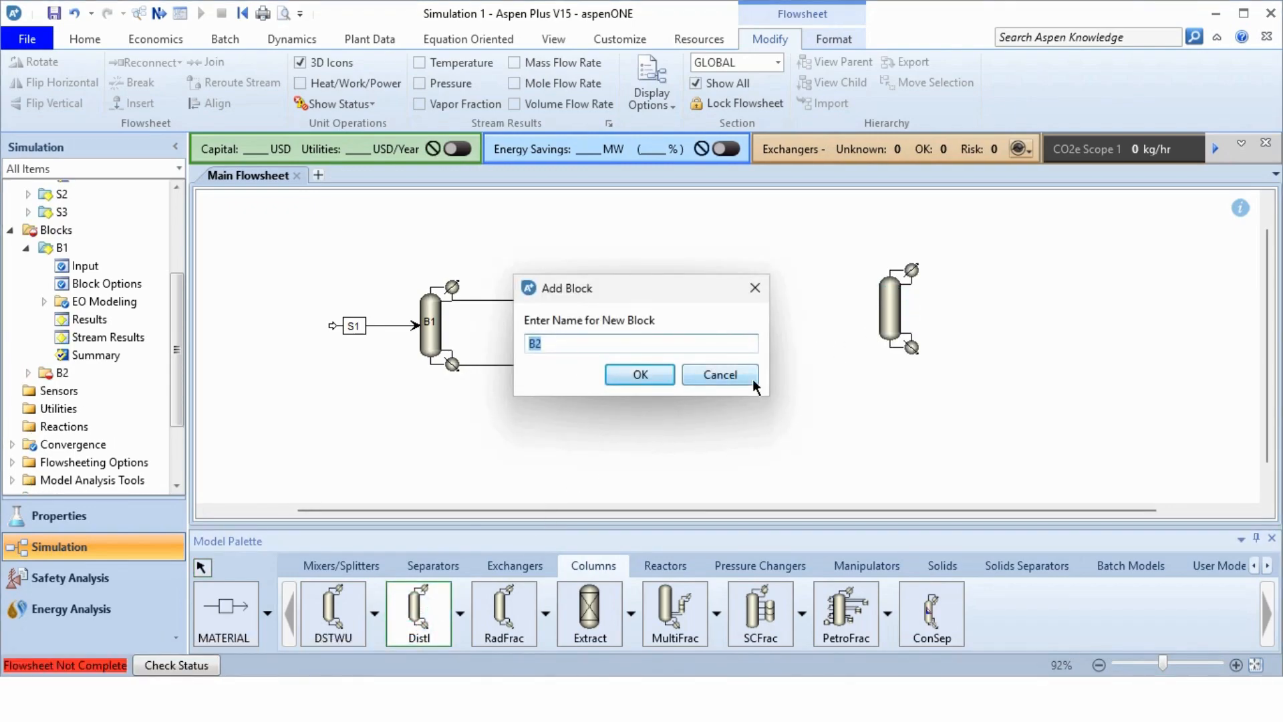
left_click(753, 379)
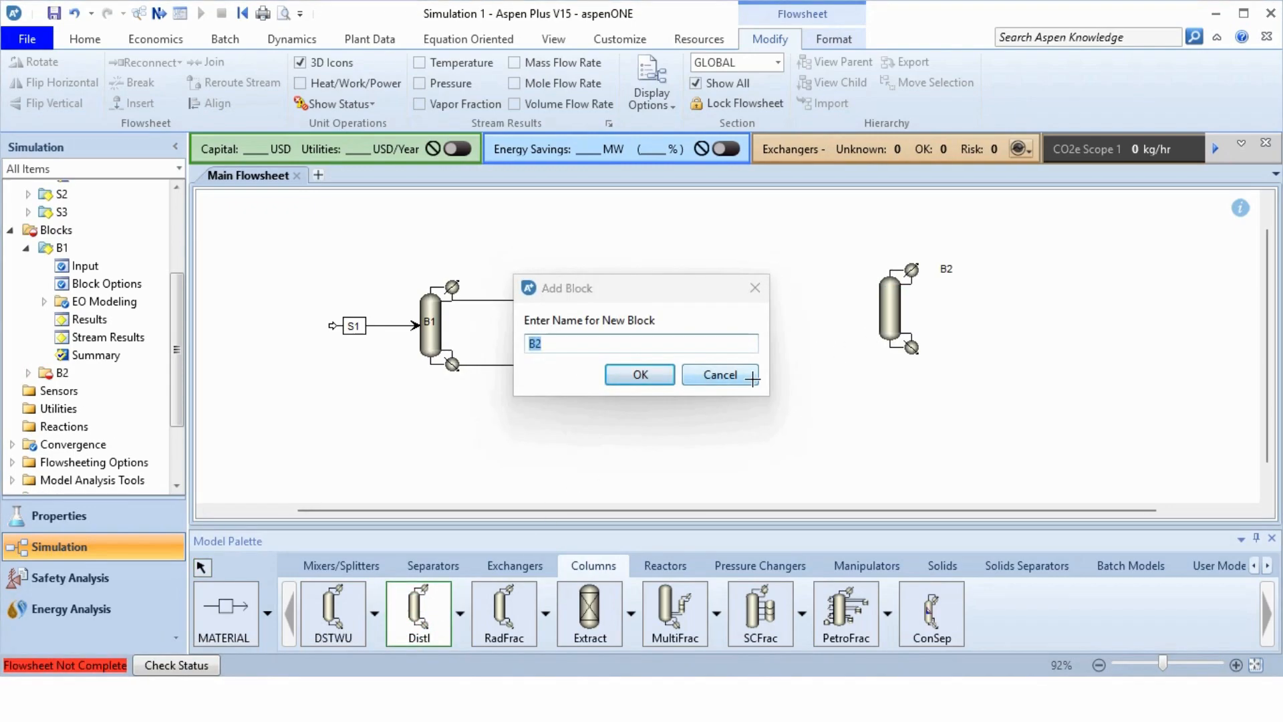
Connect a material stream named S4 to the feed inlet of column B2.
left_click(245, 603)
left_click(843, 309)
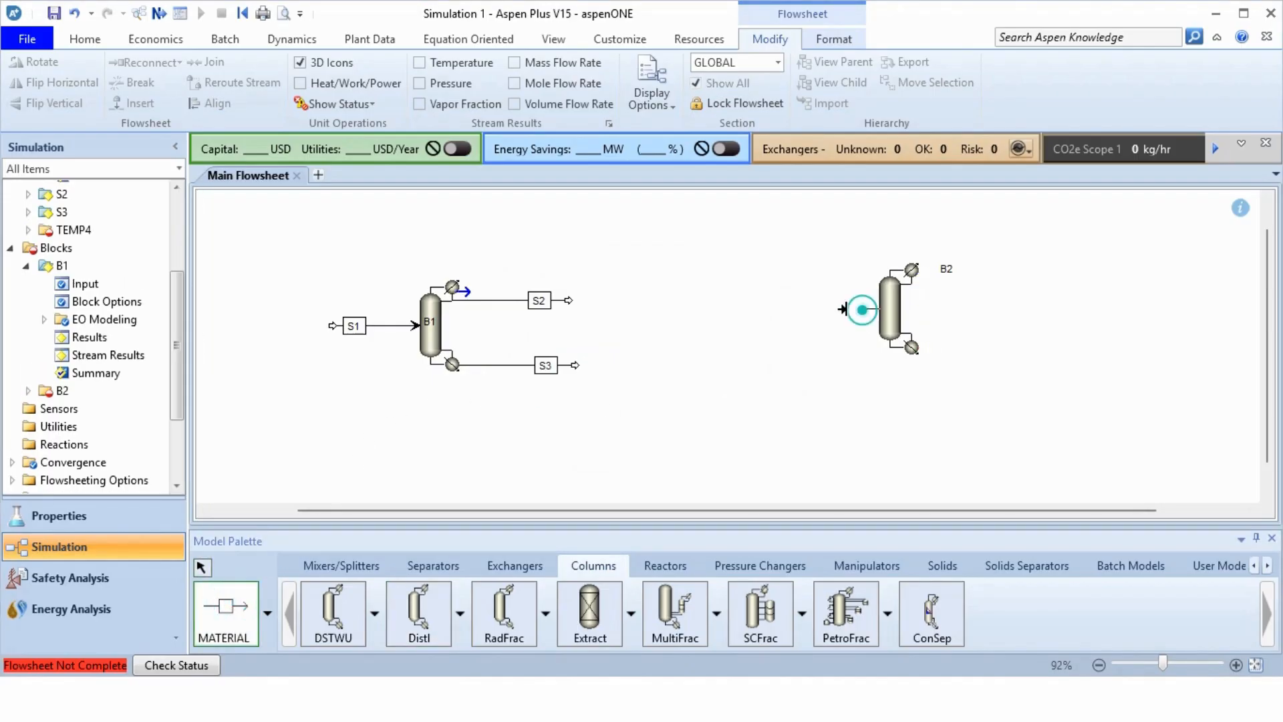
left_click(775, 308)
type("S4")
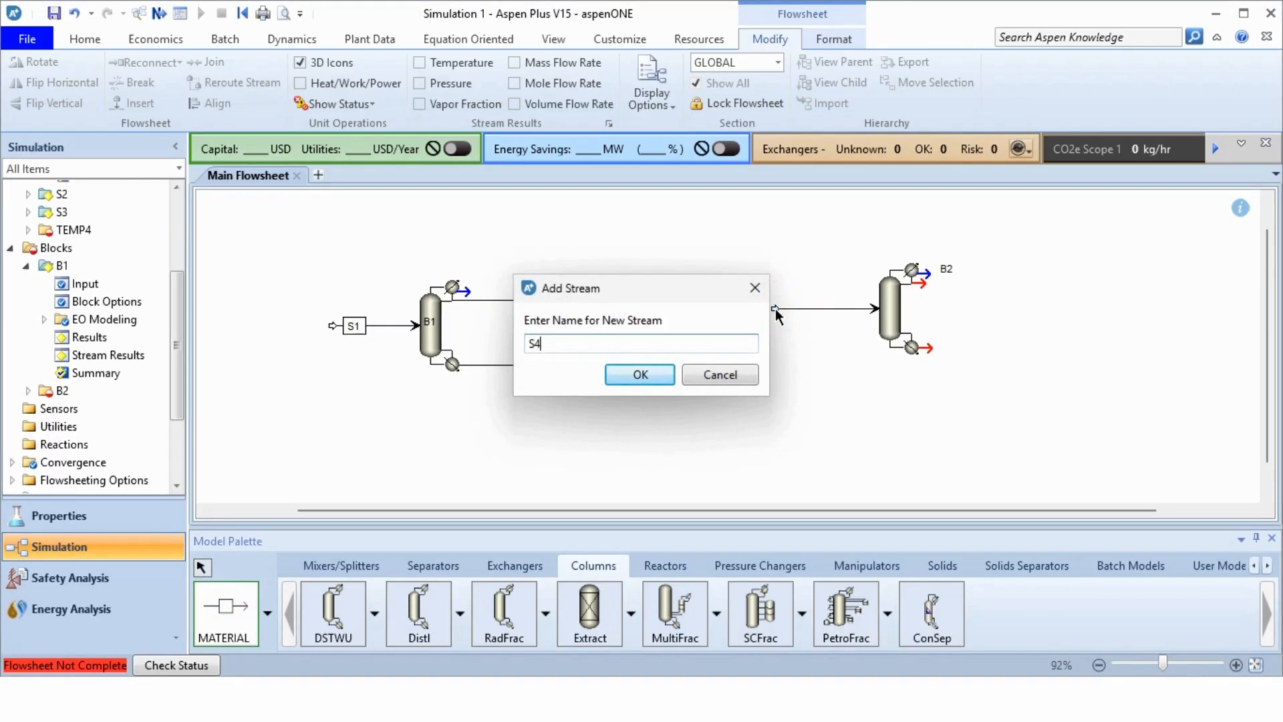
key("Return")
Connect material streams S5 to the distillate outlet and S6 to the bottoms outlet of column B2.
left_click(926, 280)
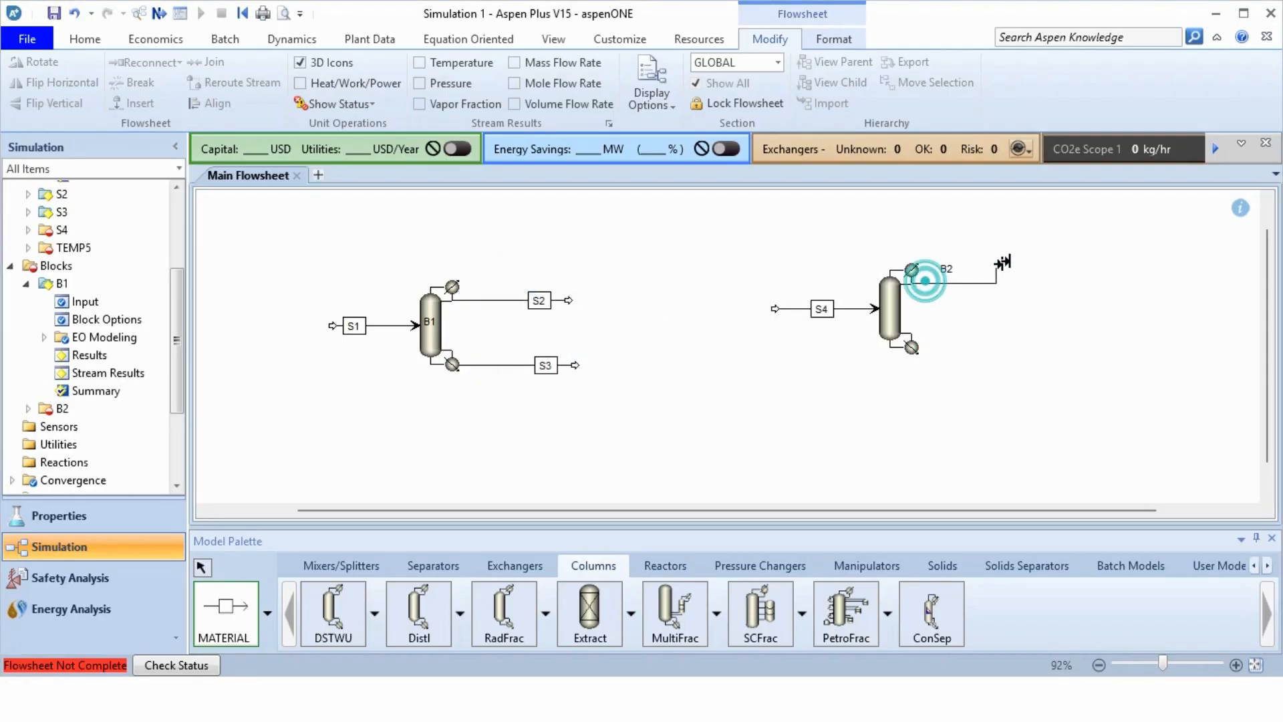
left_click(1033, 247)
type("S5")
key("Return")
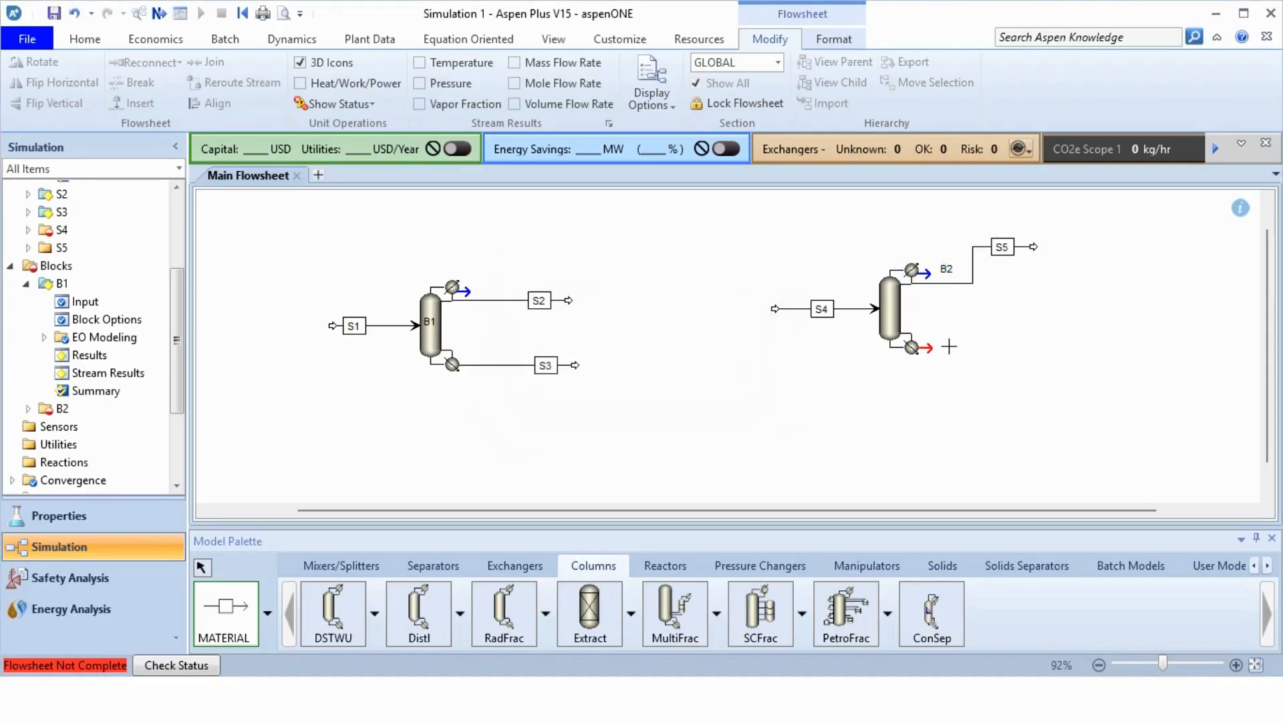
left_click(928, 347)
left_click(1041, 318)
type("S")
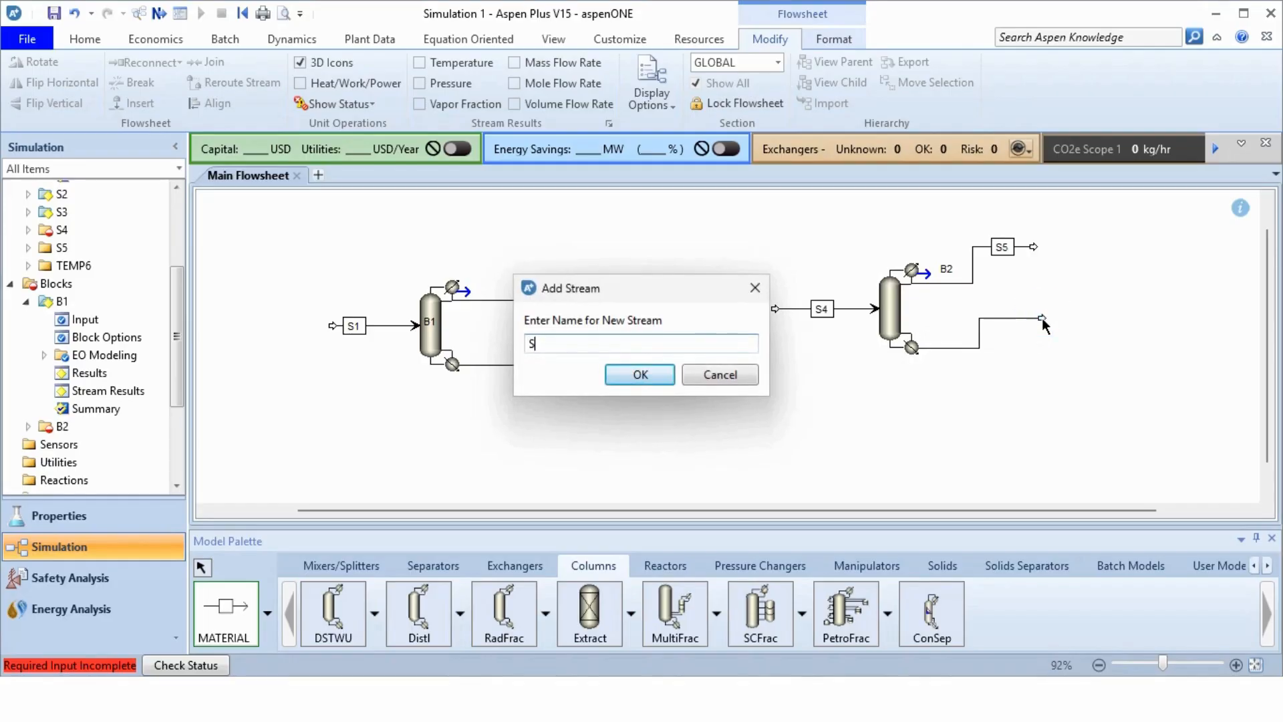
type("6")
key("Return")
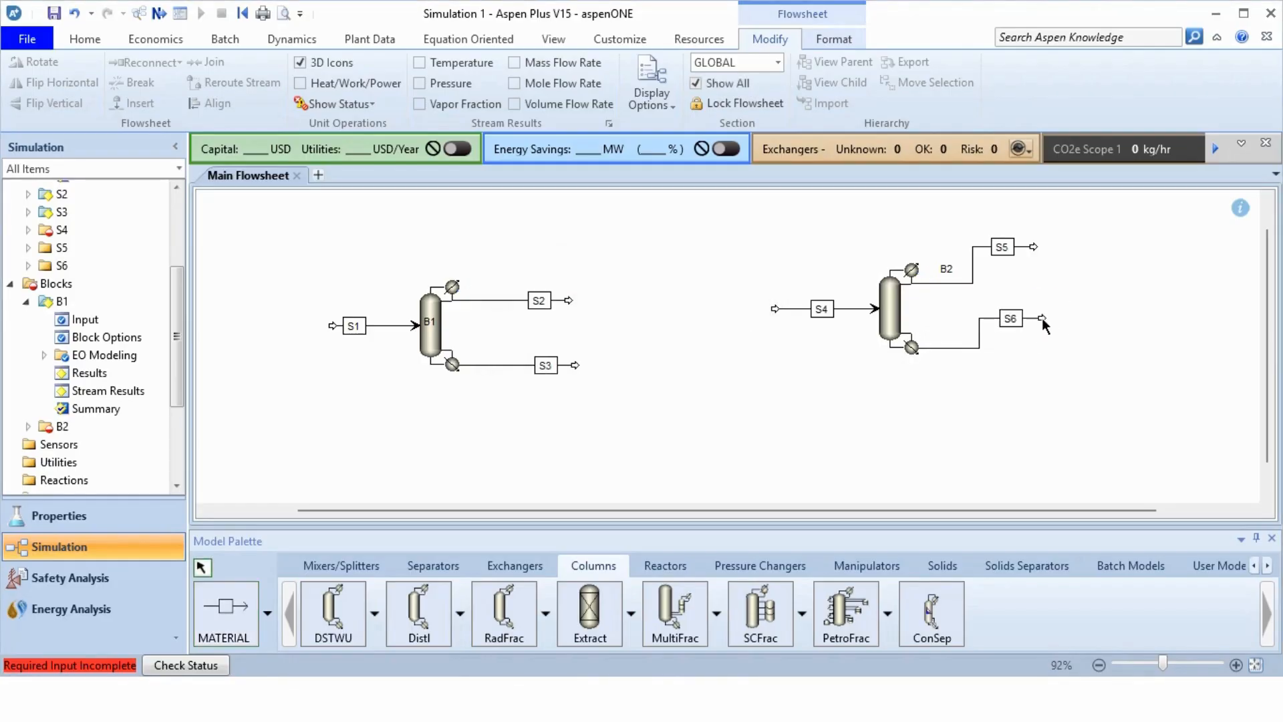
Align the whole flowsheet so the product streams of column B2 run straight.
key("ctrl+a")
key("ctrl+b")
left_click(1041, 318)
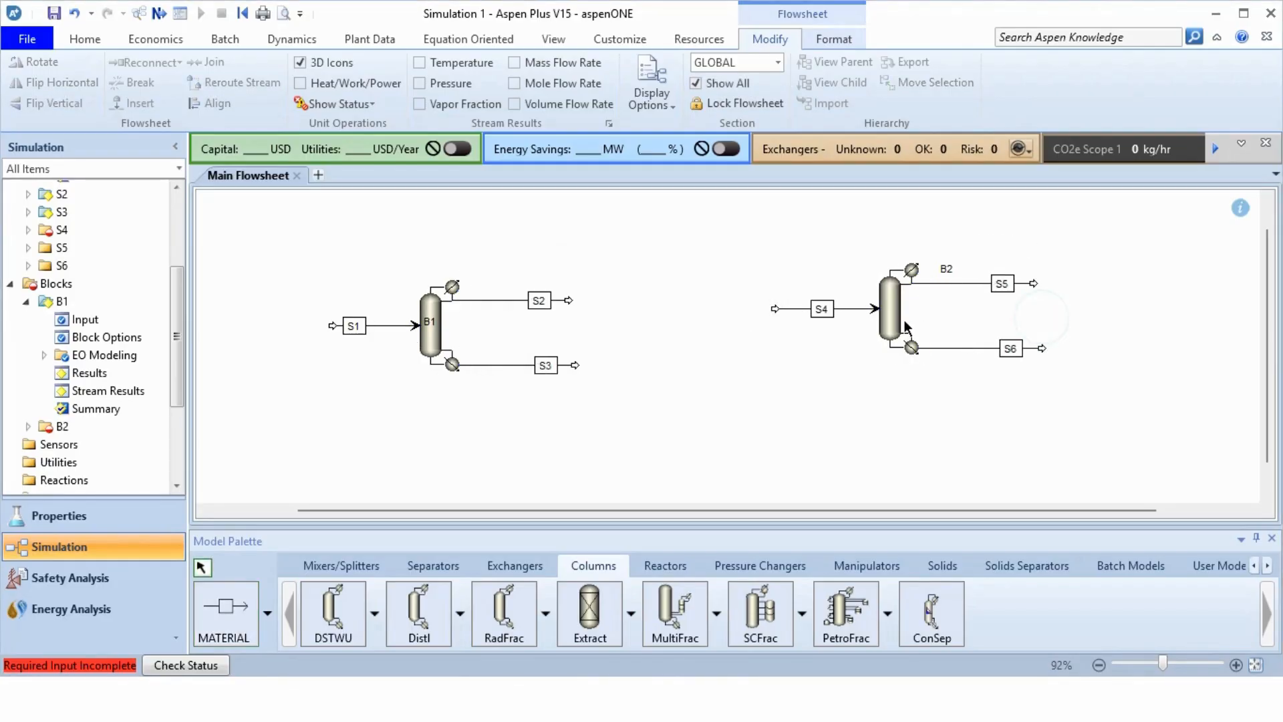
Open feed stream S4 and set its temperature to 25 C and pressure to 2 bar.
left_click(848, 308)
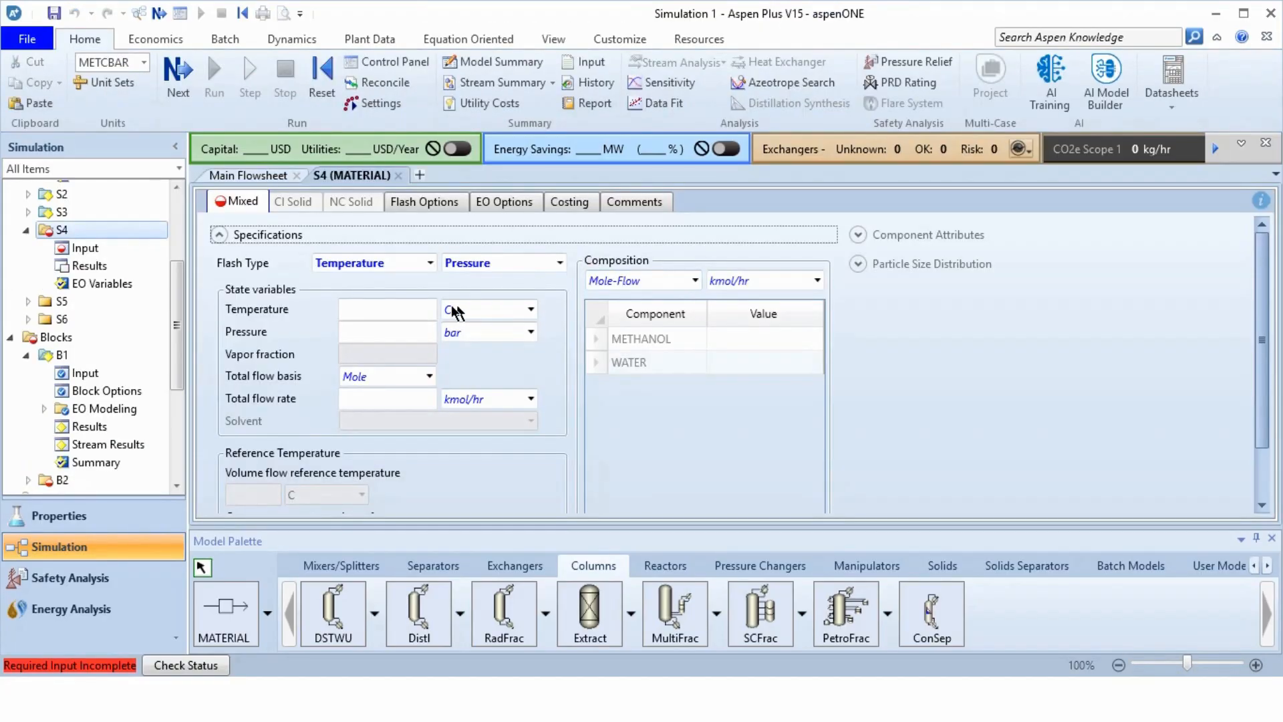
left_click(401, 308)
type("25")
key("Tab")
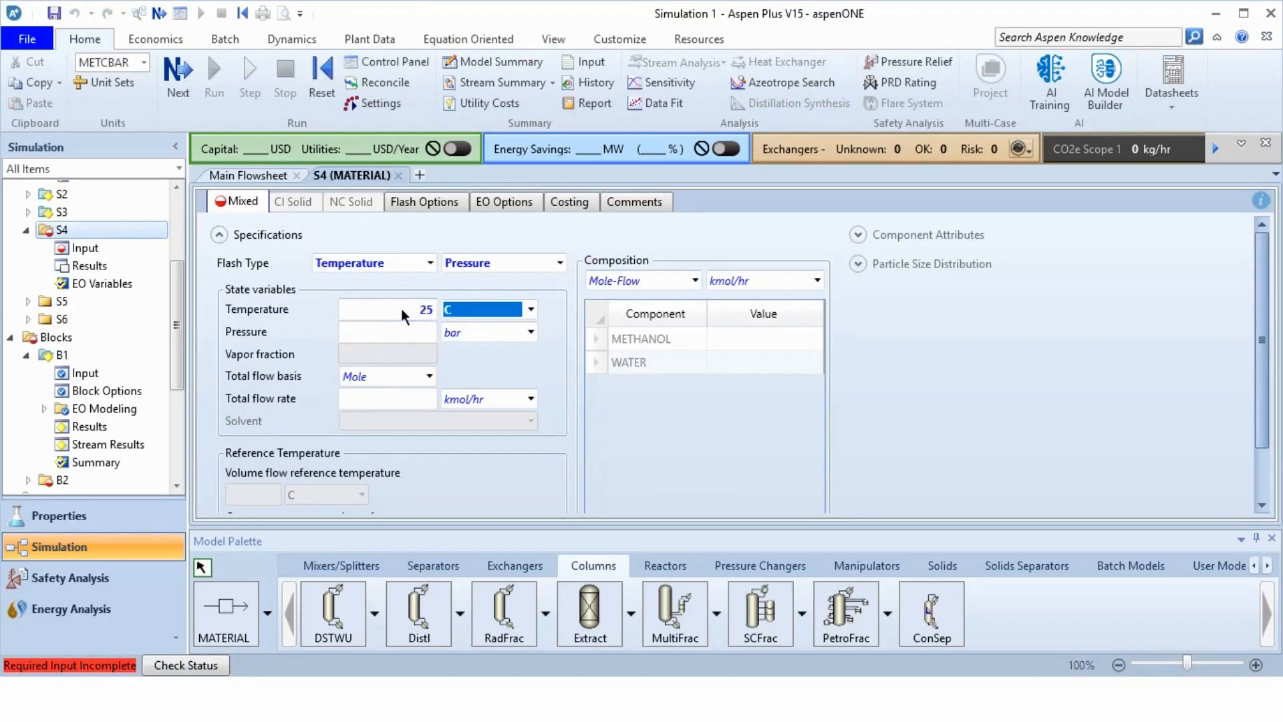
key("Tab")
type("2")
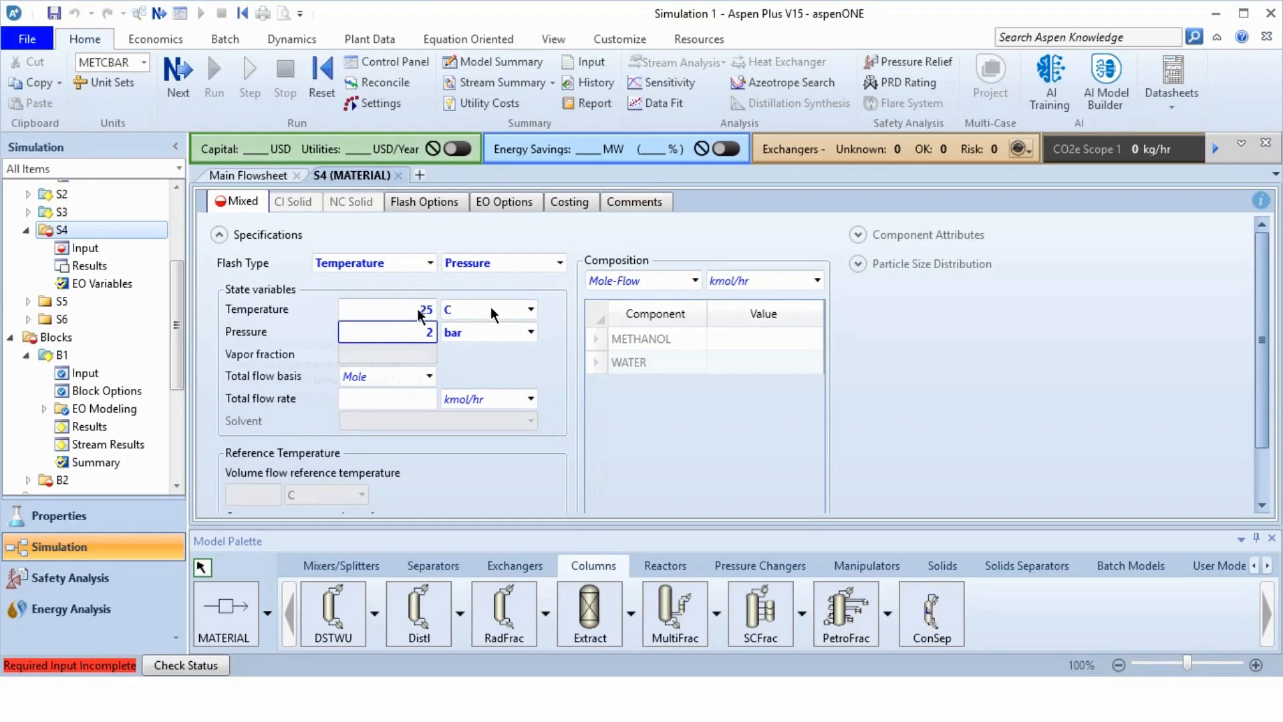
Enter mole flows of 50 kmol/hr methanol and 50 kmol/hr water for S4, and close its form.
left_click(772, 338)
type("50")
key("Return")
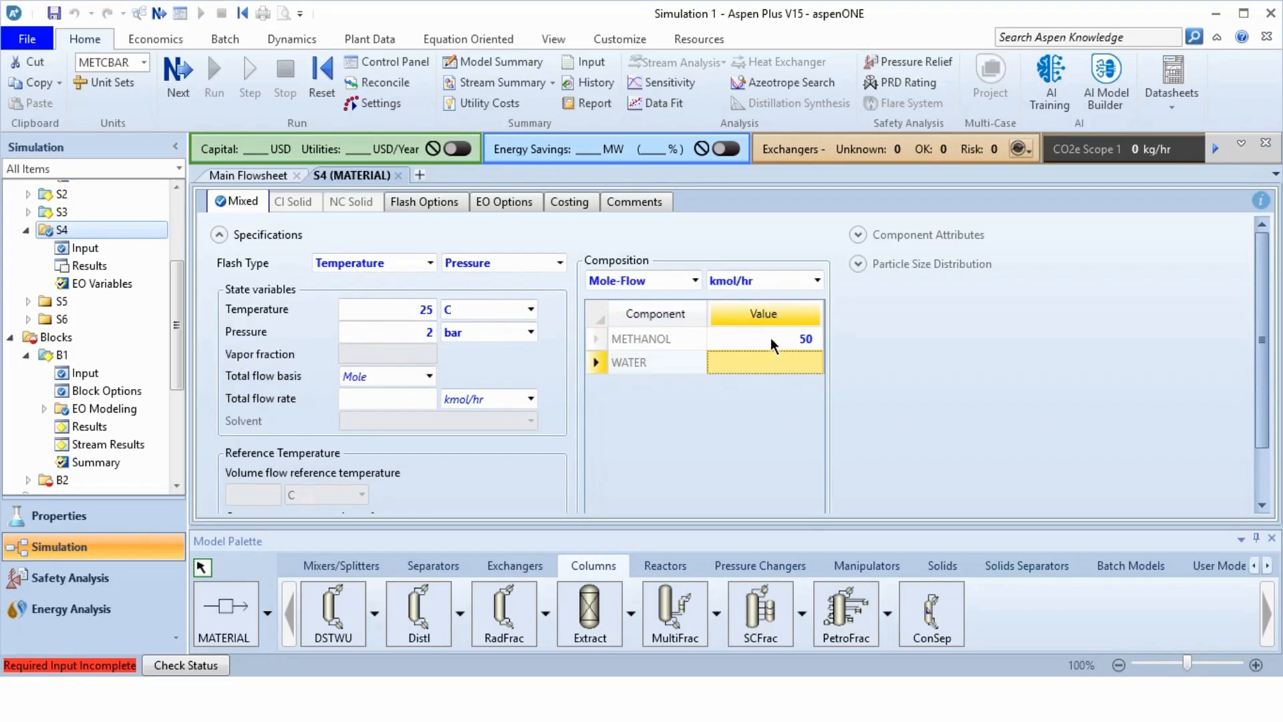
type("50")
key("Return")
left_click(399, 175)
Open the results of column B1 to examine the actual stages, feed stage and actual reflux ratio.
right_click(450, 283)
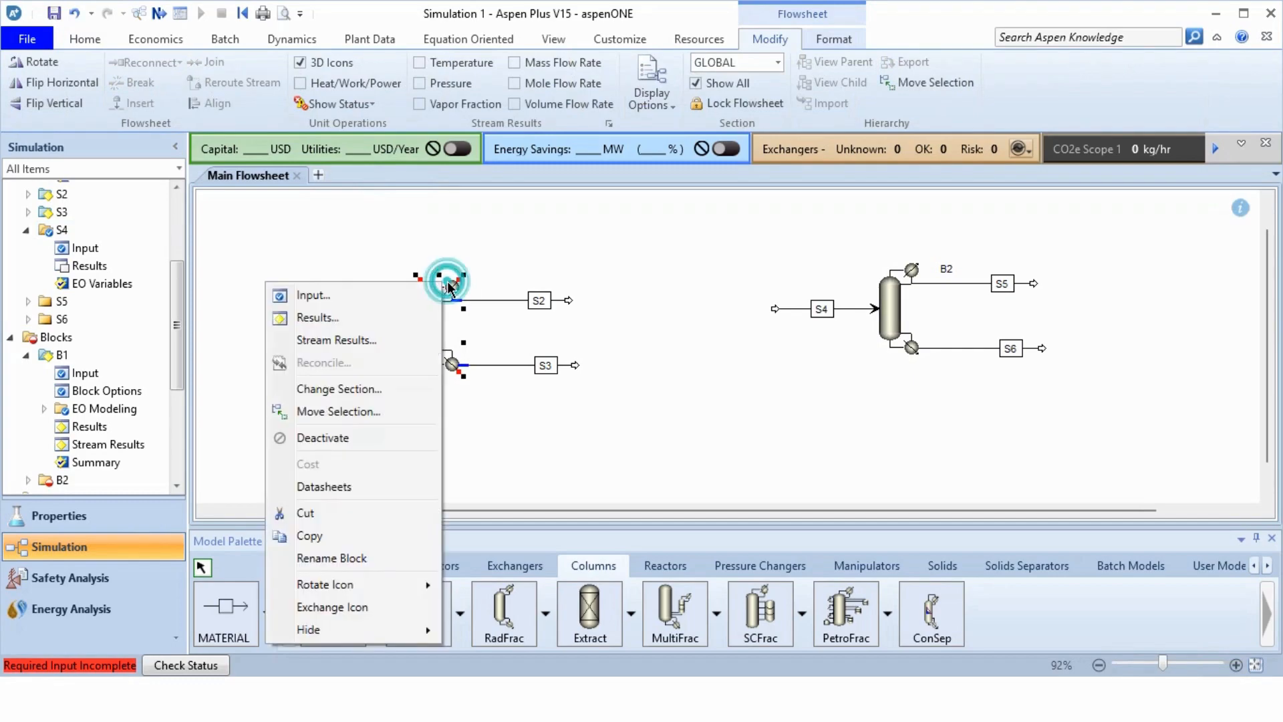
left_click(393, 326)
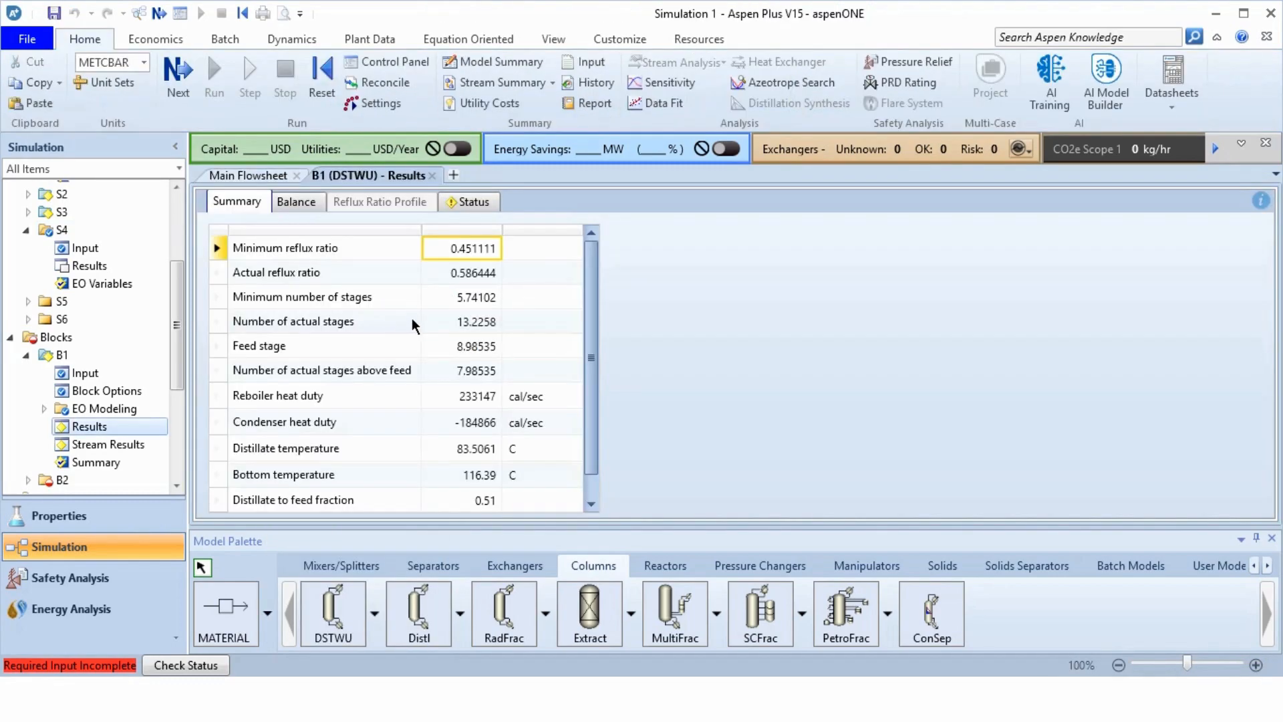
left_click(458, 327)
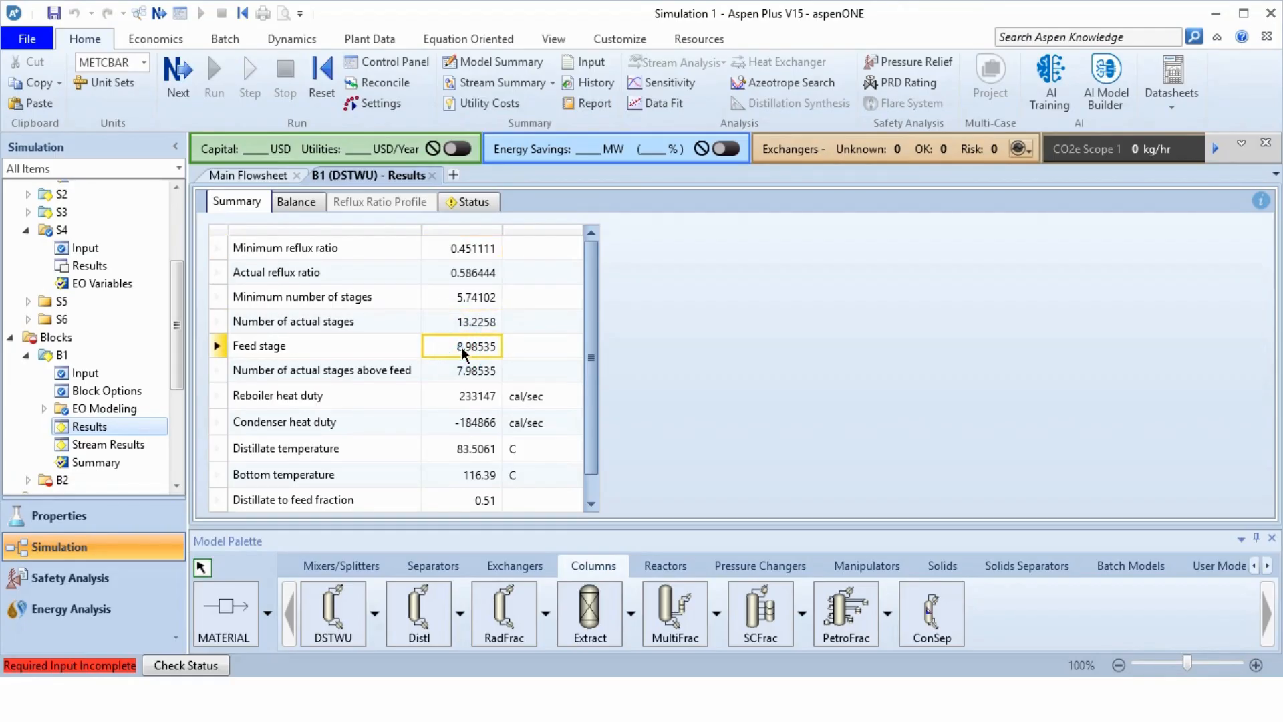
left_click(478, 278)
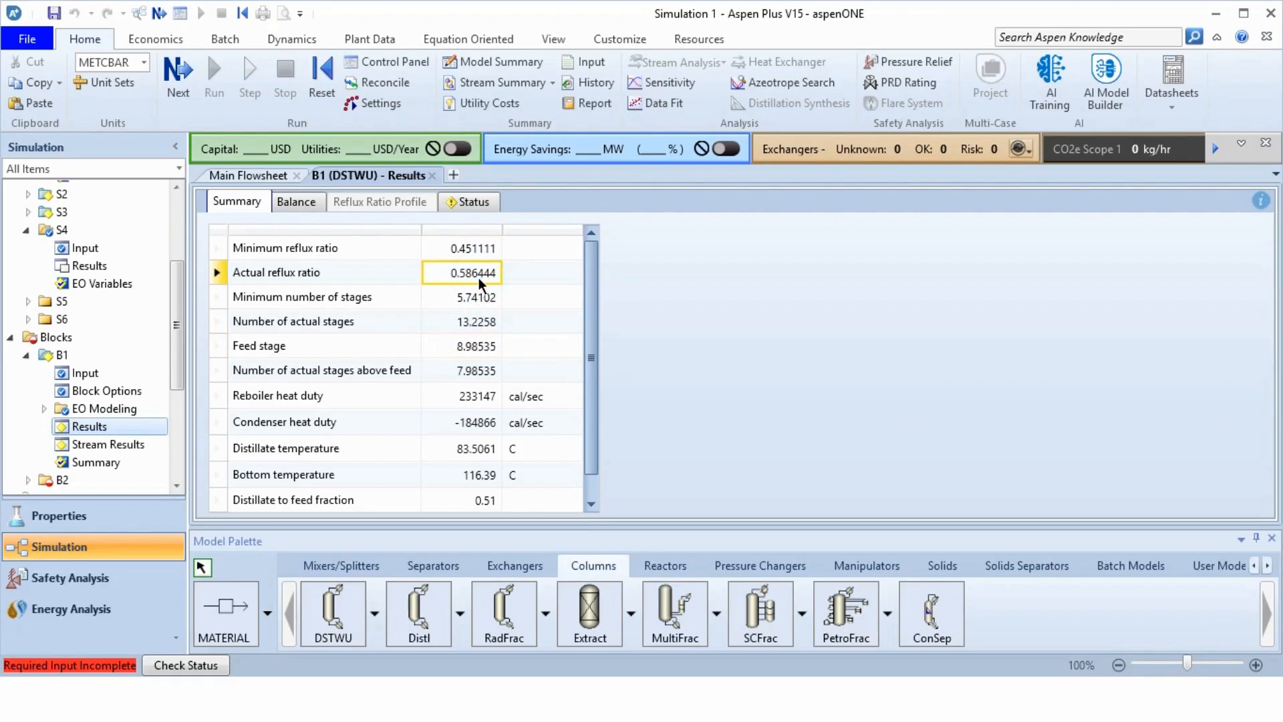
Open column B2's specifications and set the number of stages to 14, rounding up B1's actual stage count.
left_click(234, 175)
double_click(892, 328)
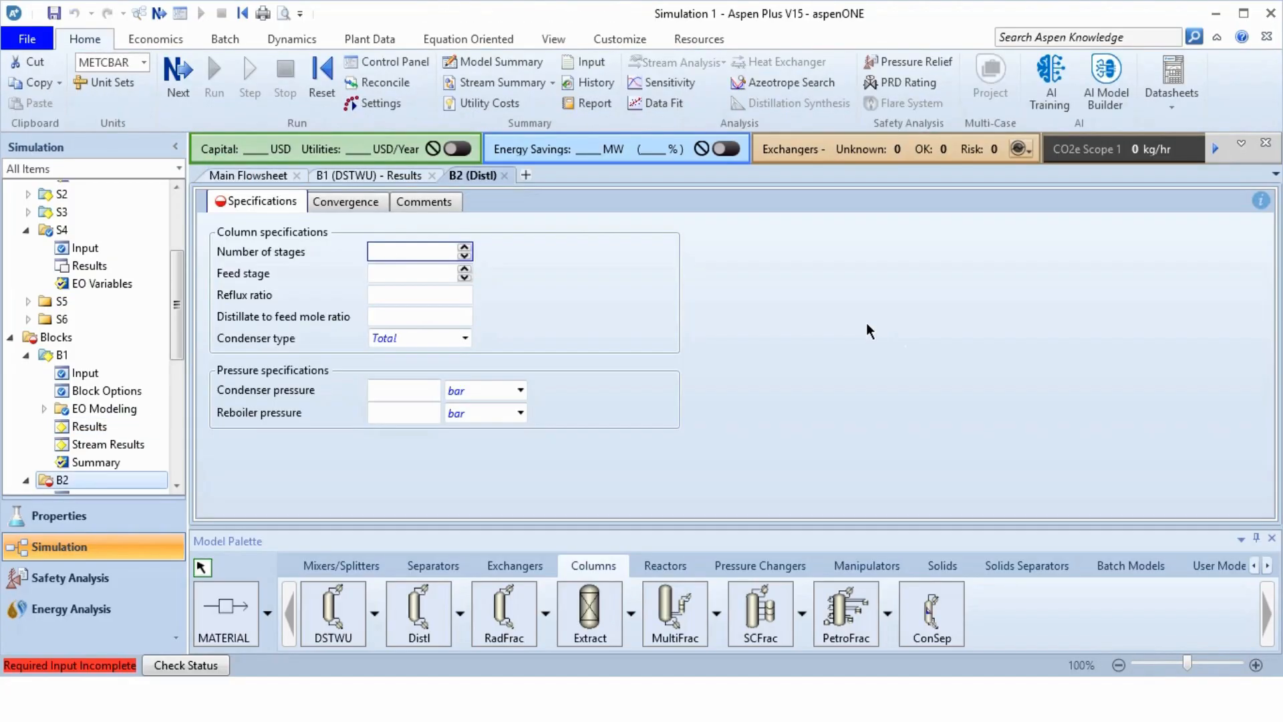
left_click(367, 175)
left_click(476, 175)
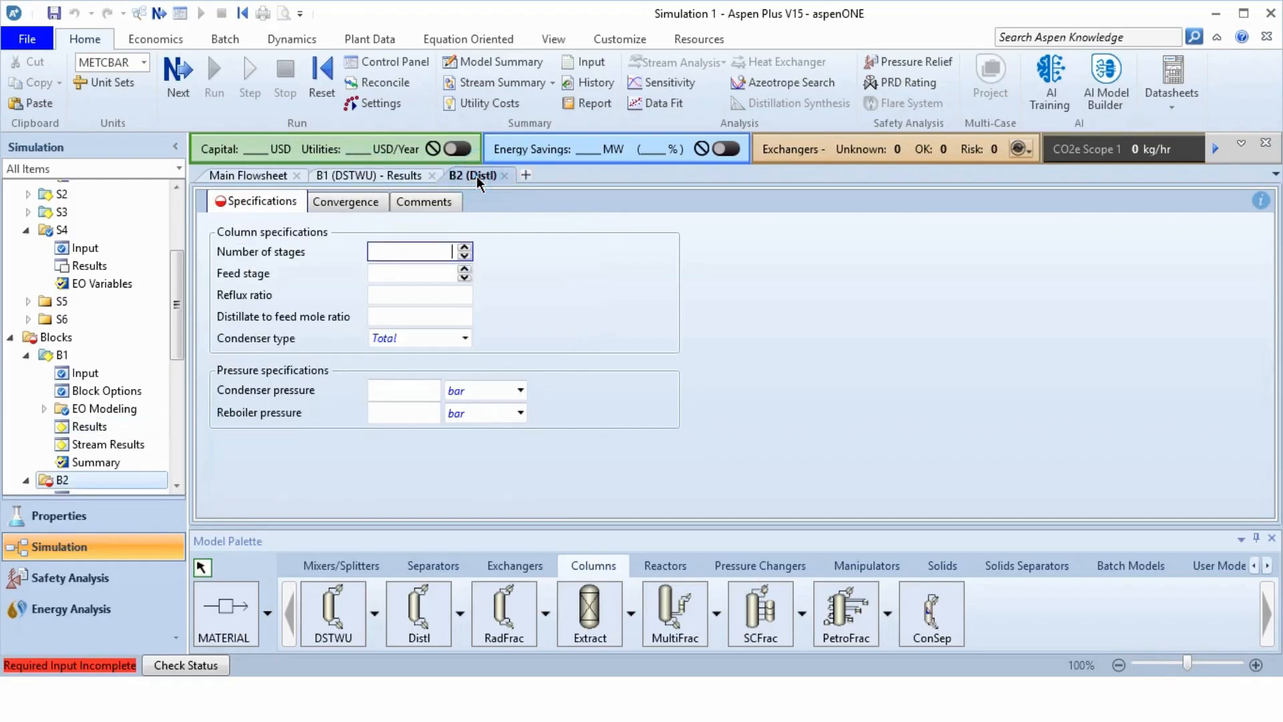
type("14")
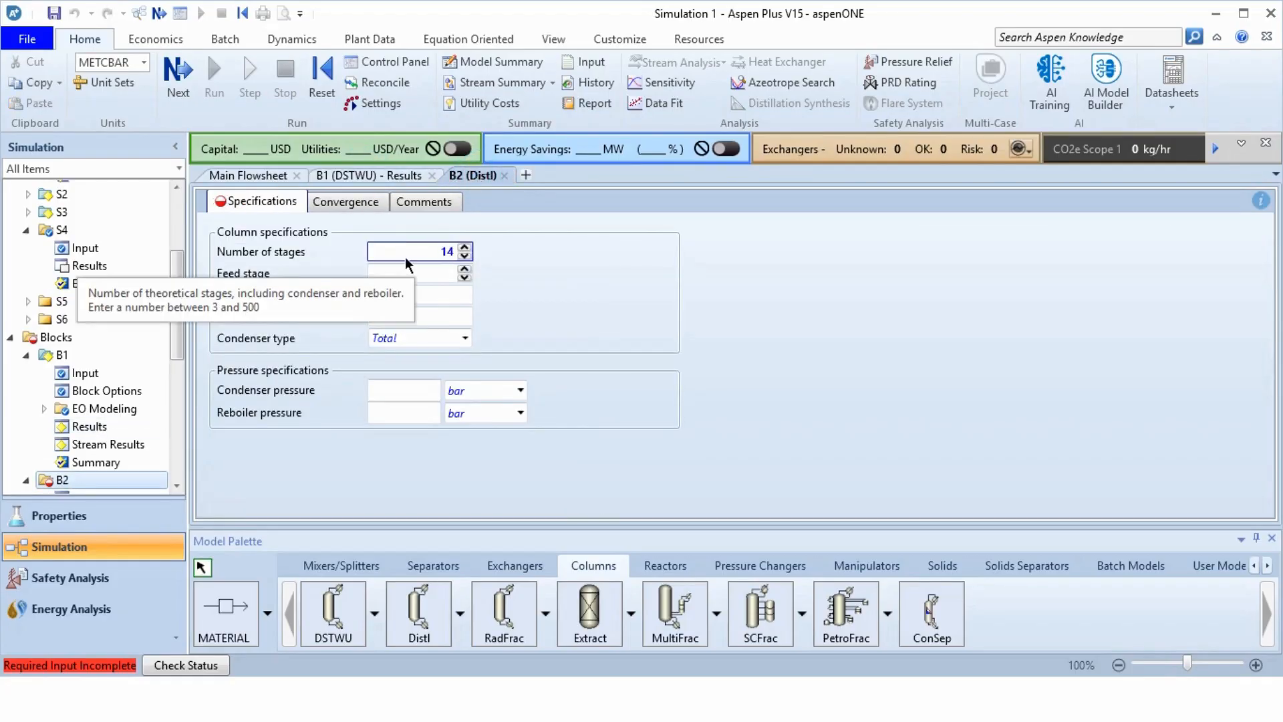
Check the feed stage in B1's results and set B2's feed stage to 9.
left_click(369, 175)
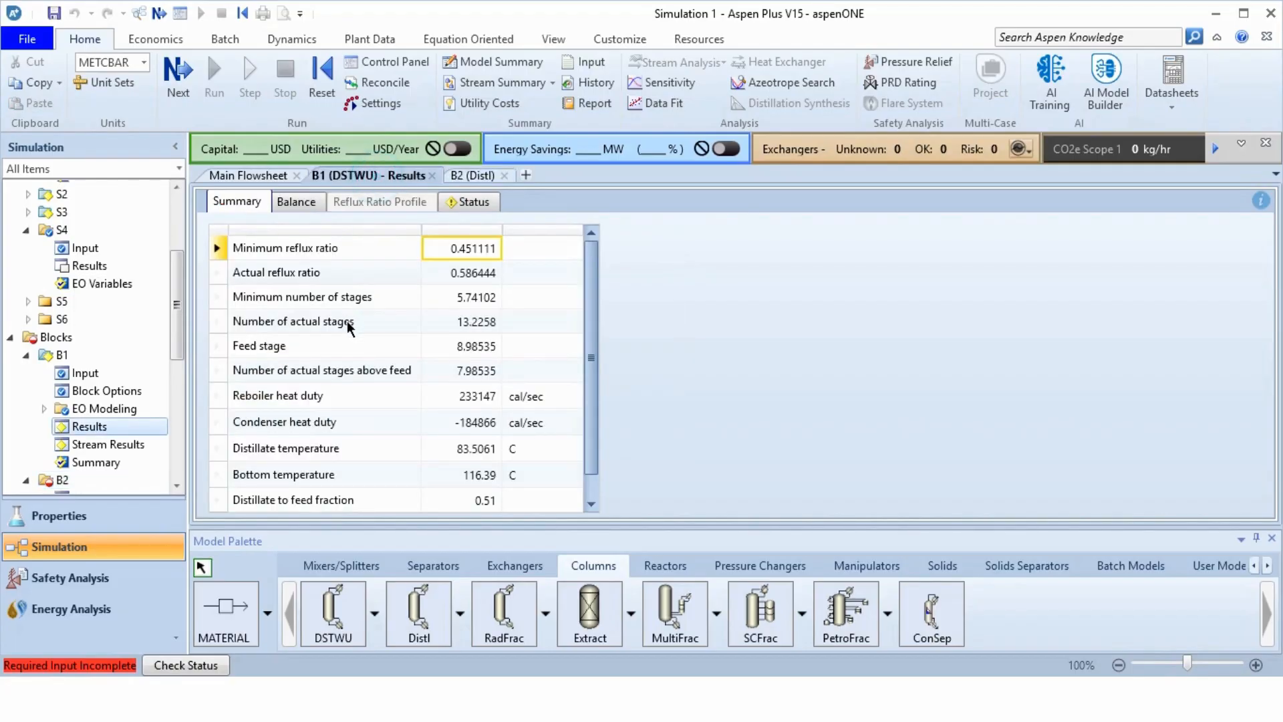
left_click(472, 175)
left_click(431, 274)
type("9")
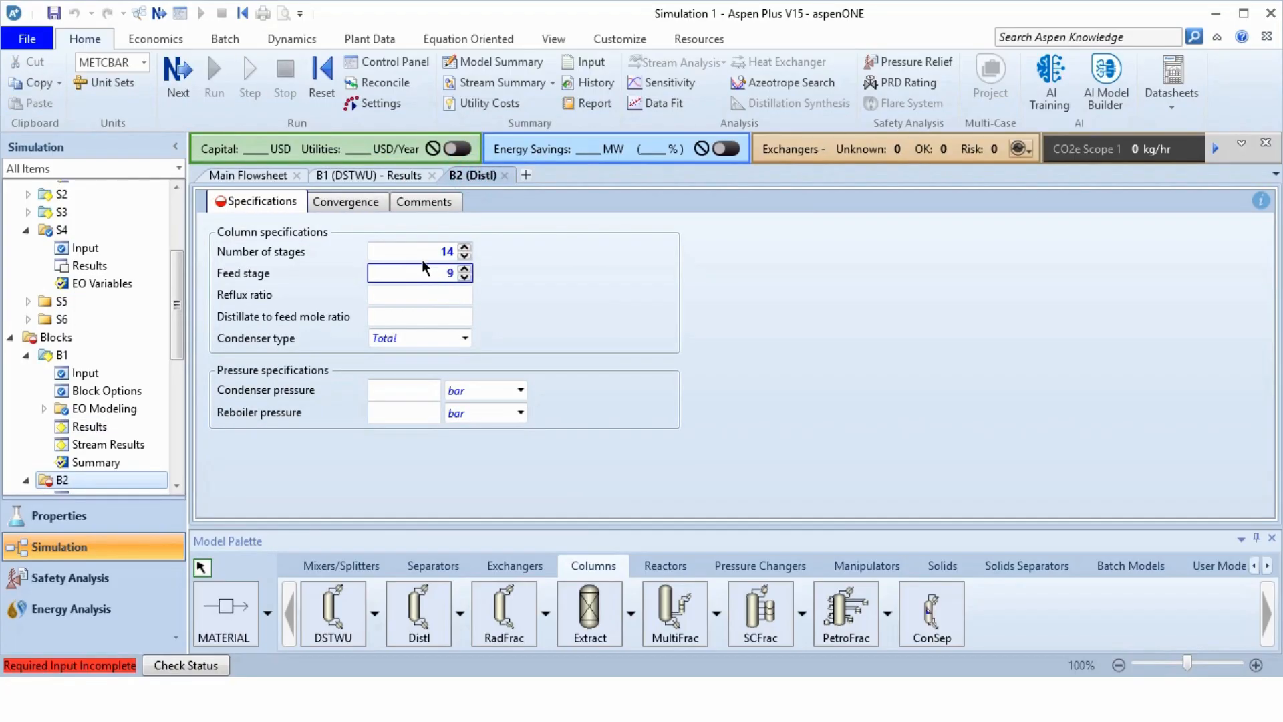
Transfer B1's actual reflux ratio of 0.586444 to the reflux ratio of column B2.
left_click(366, 176)
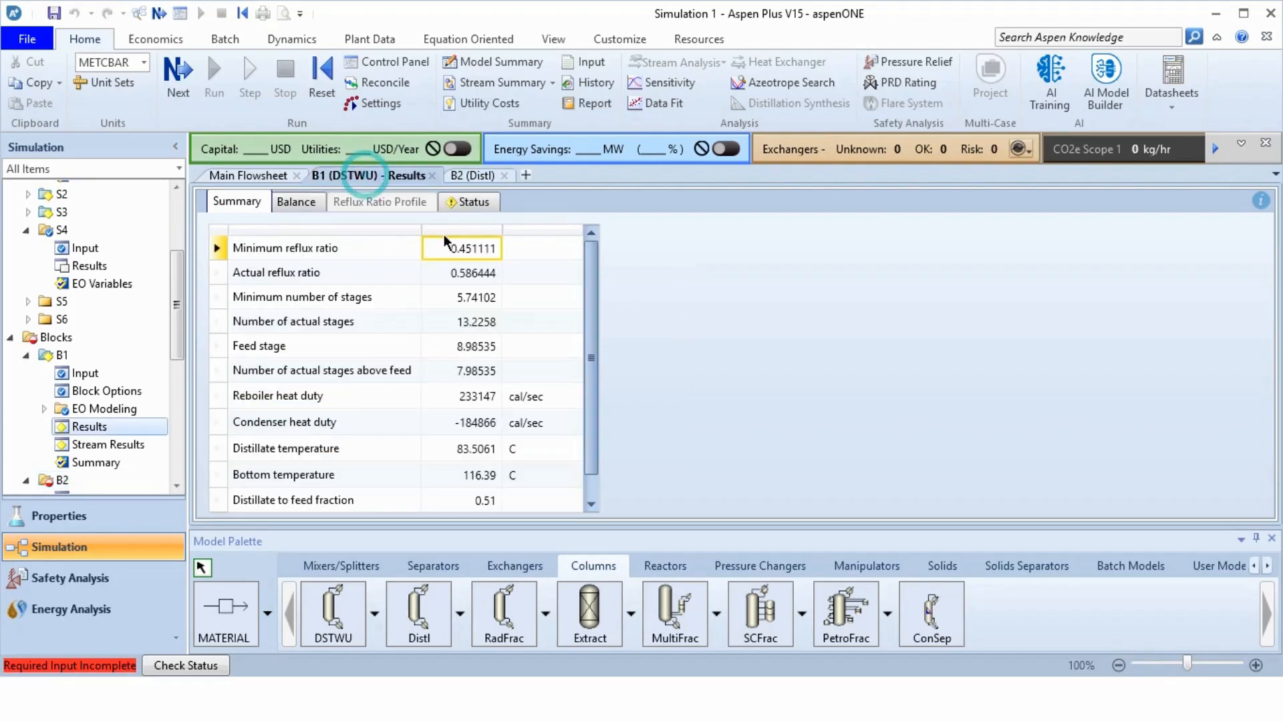
left_click(464, 274)
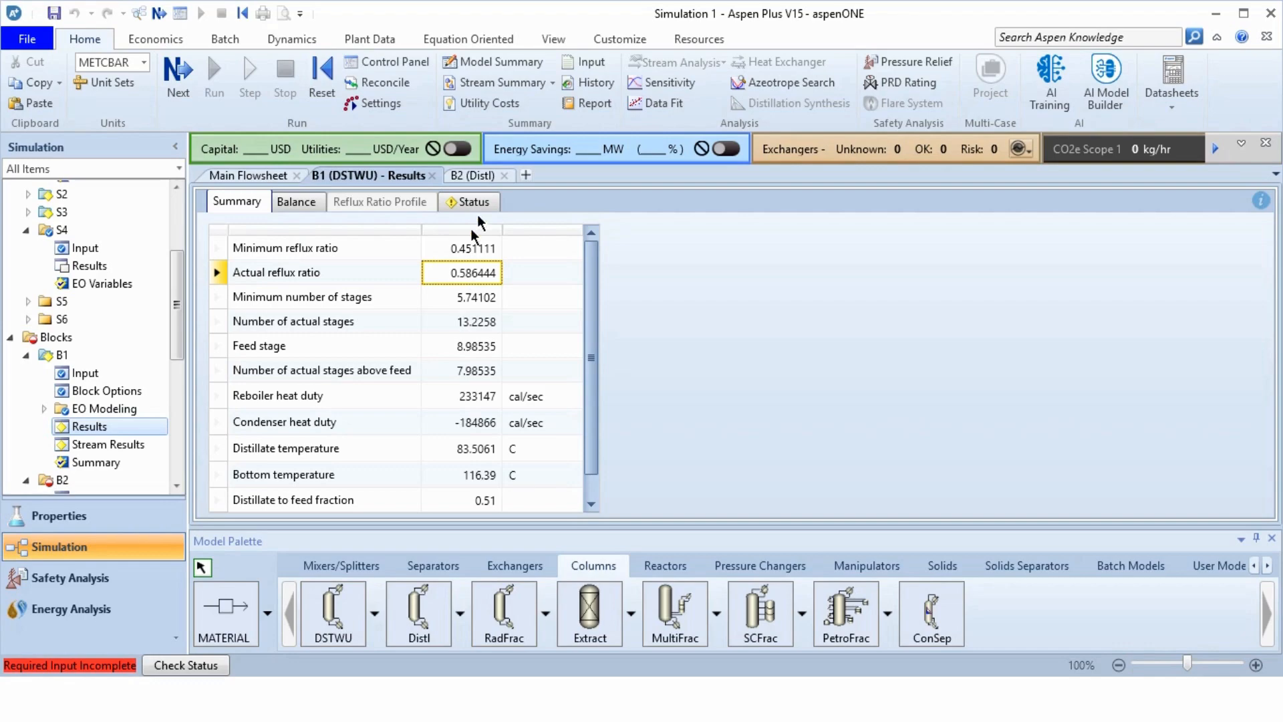
left_click(481, 176)
left_click(414, 293)
type("0.586444")
left_click(570, 317)
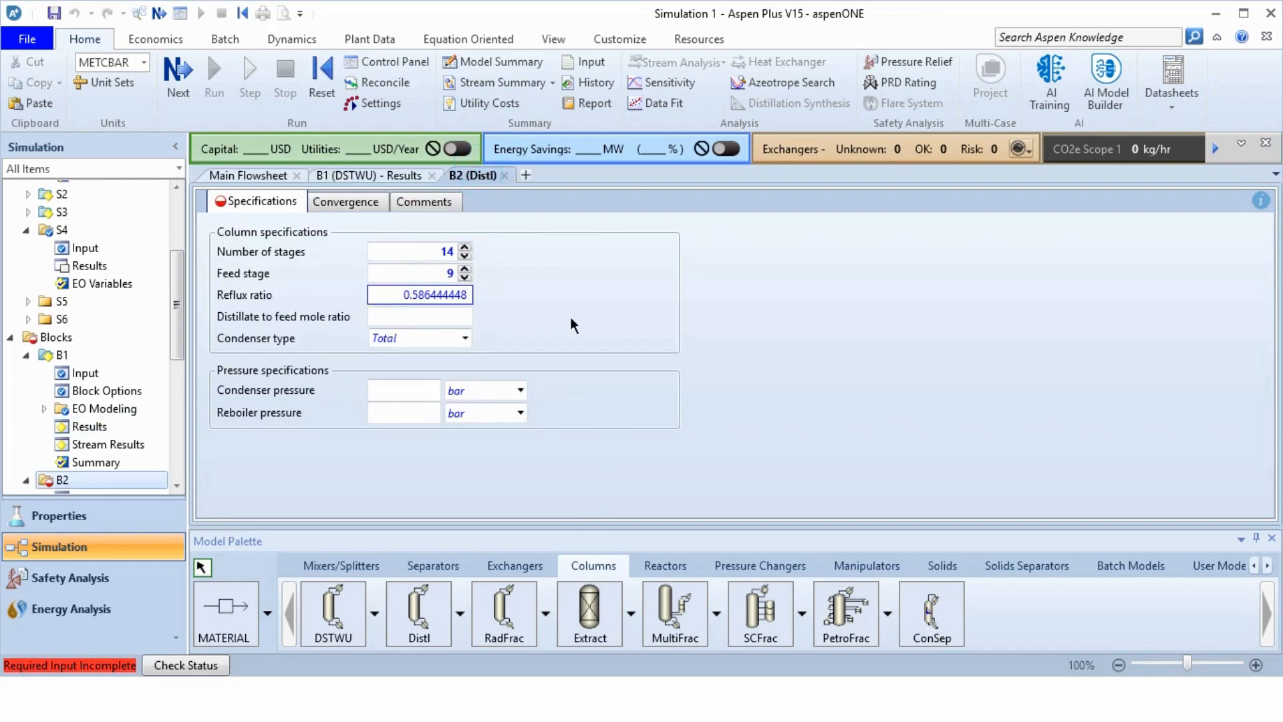
Transfer B1's distillate to feed fraction of 0.51 to B2's distillate to feed mole ratio.
left_click(358, 174)
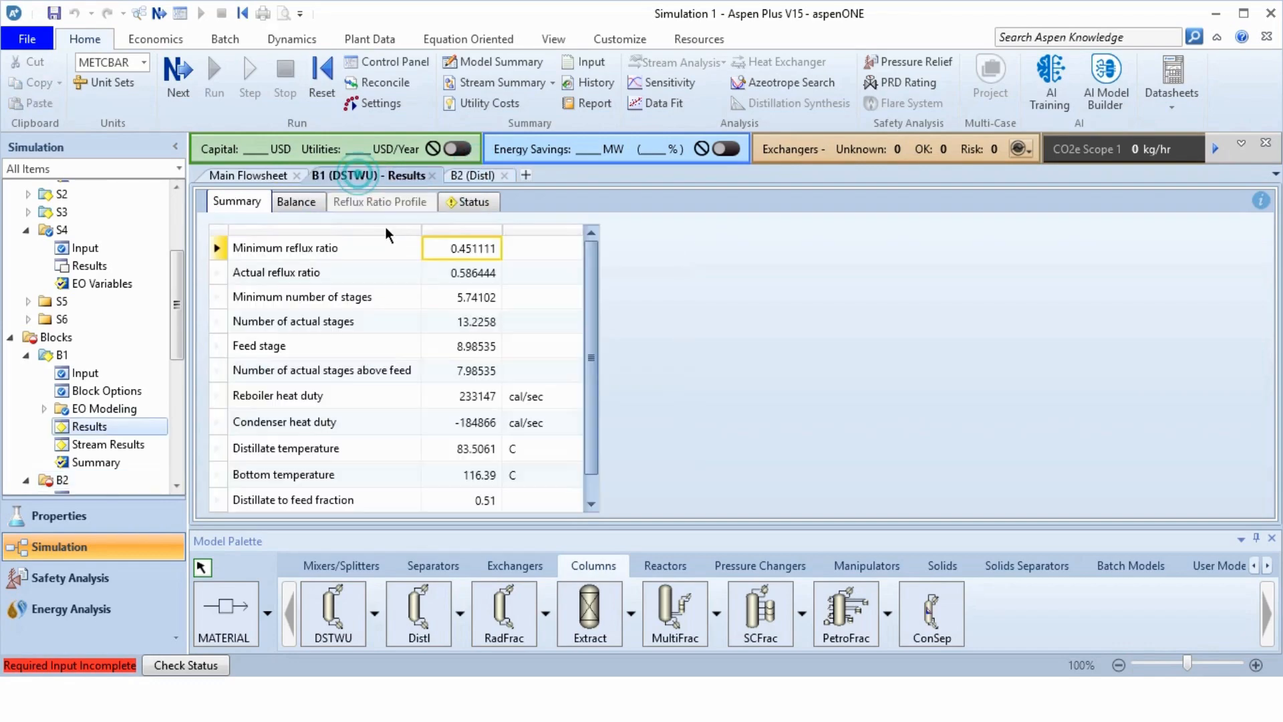
left_click(470, 507)
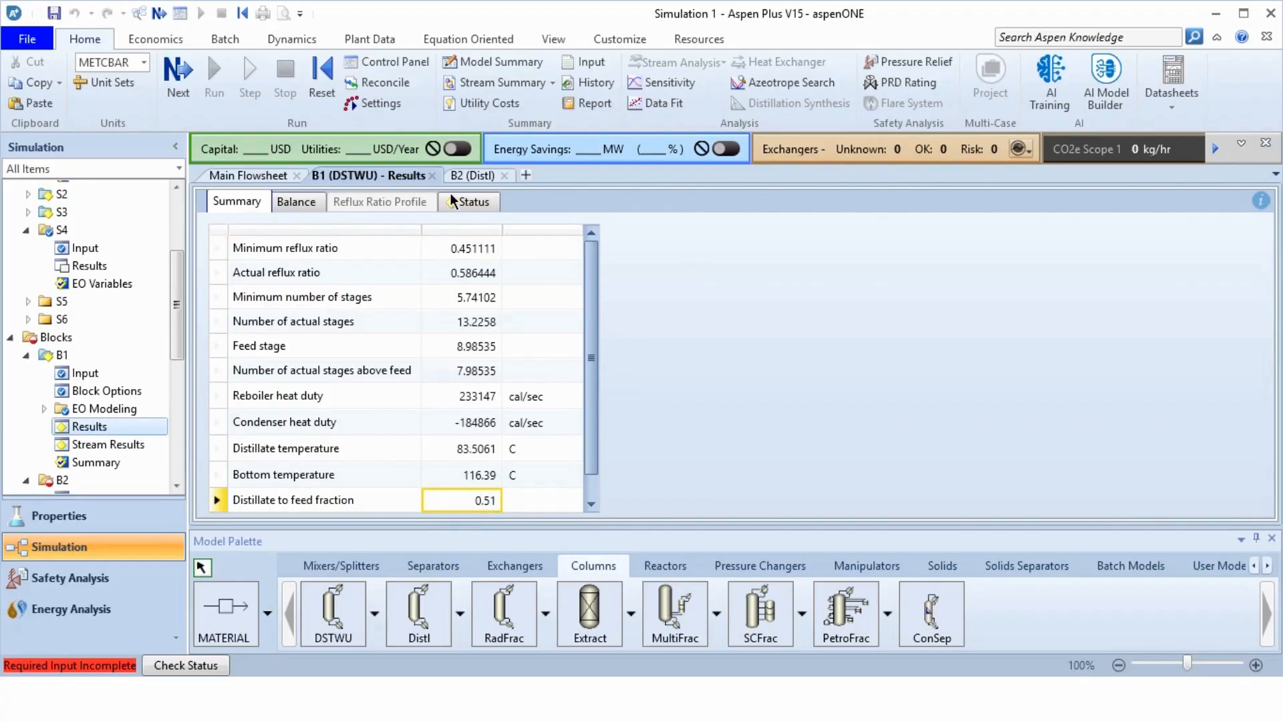
left_click(461, 176)
left_click(428, 317)
type("0.51")
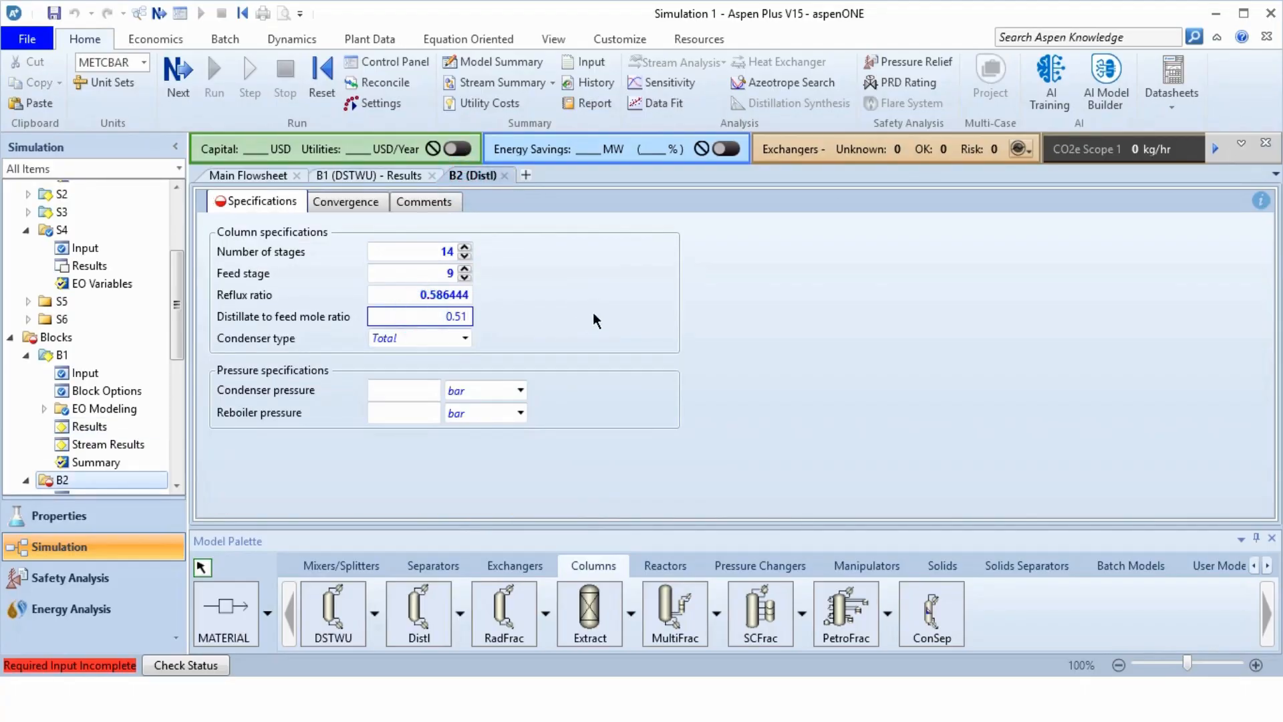
Set both the condenser pressure and the reboiler pressure of column B2 to 2 bar.
left_click(393, 391)
type("2")
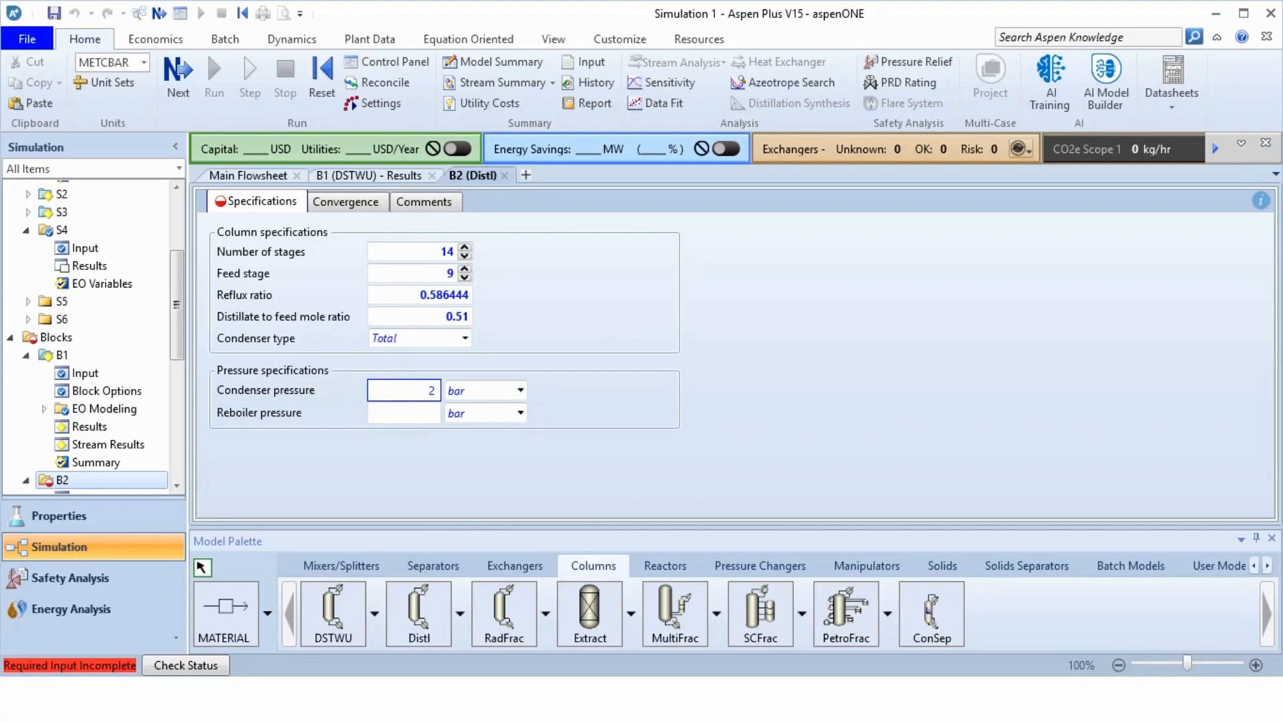
left_click(403, 412)
type("2")
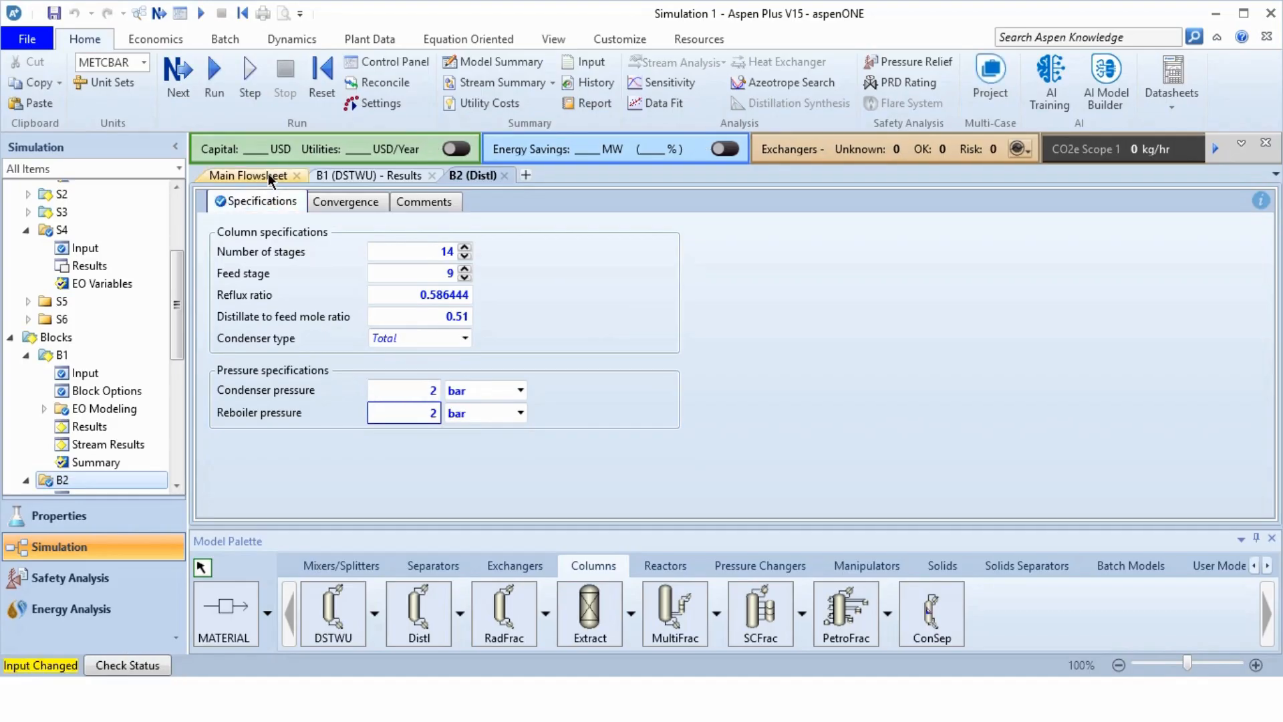
Reset the simulation and run it with the completed B2 specifications.
left_click(322, 77)
key("Return")
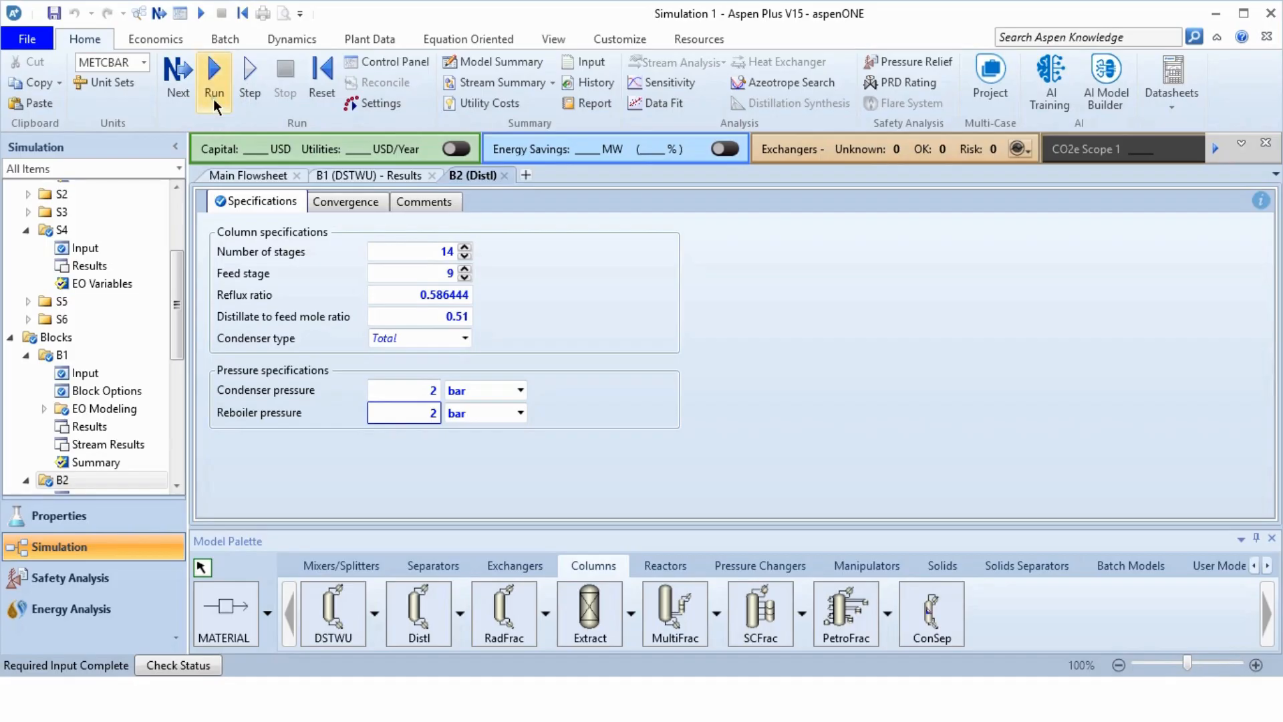
left_click(214, 99)
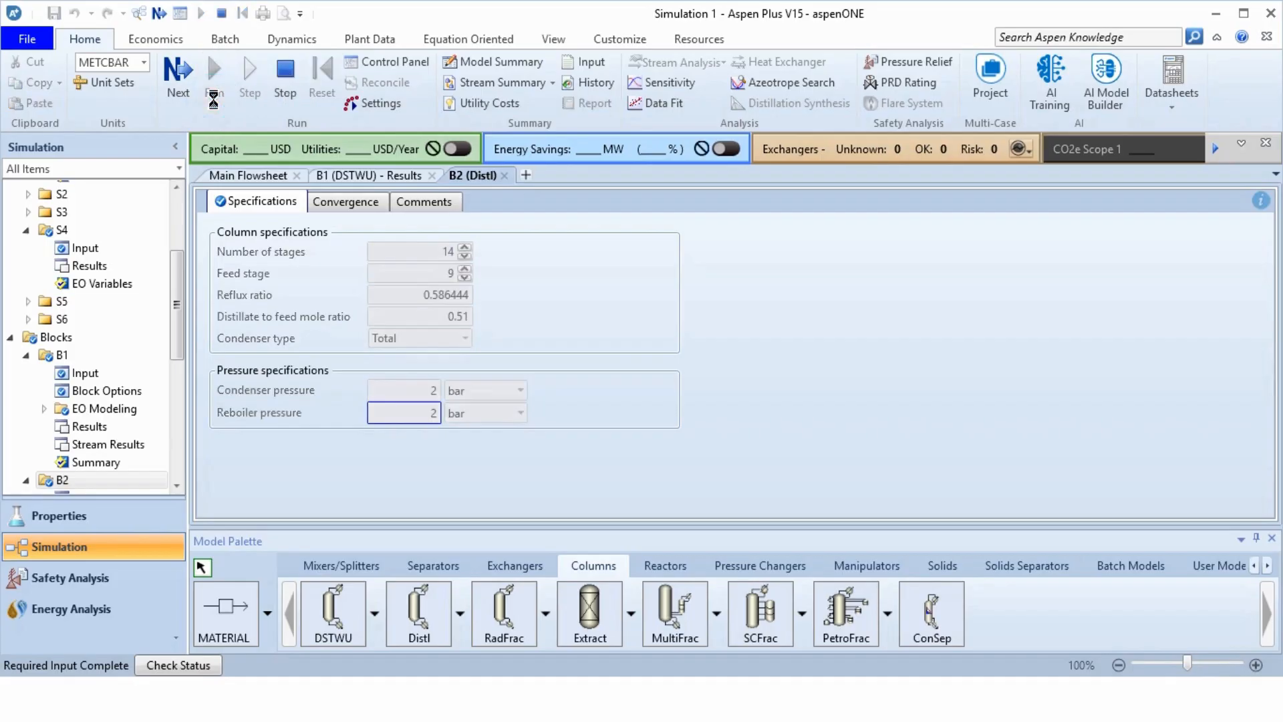
Return to the main flowsheet and open the stream results of column B2.
left_click(243, 174)
right_click(870, 311)
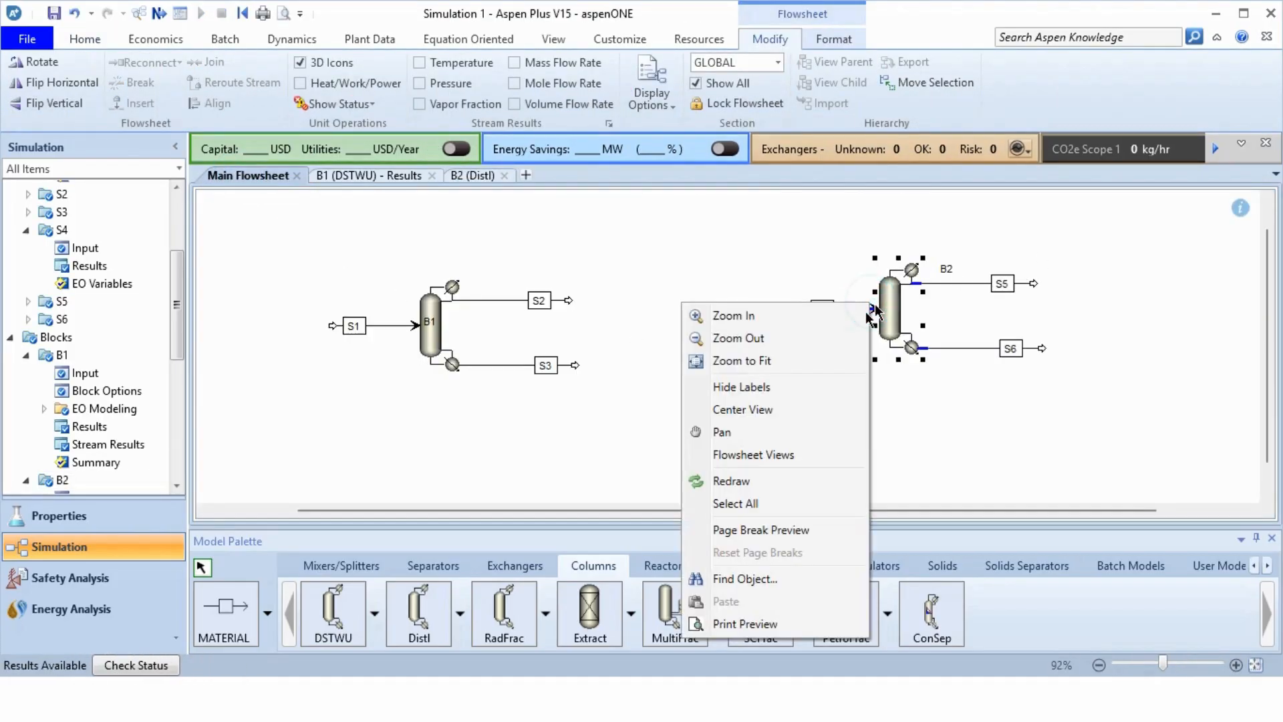
left_click(889, 285)
right_click(889, 285)
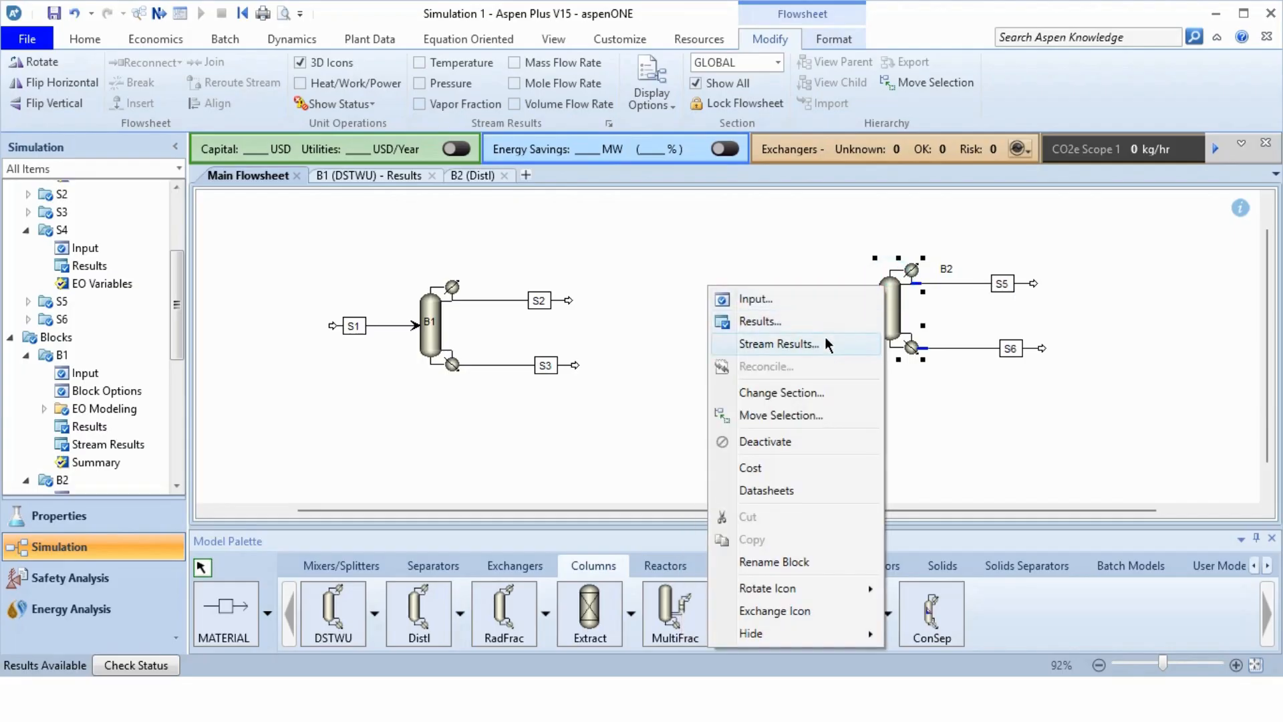
left_click(779, 344)
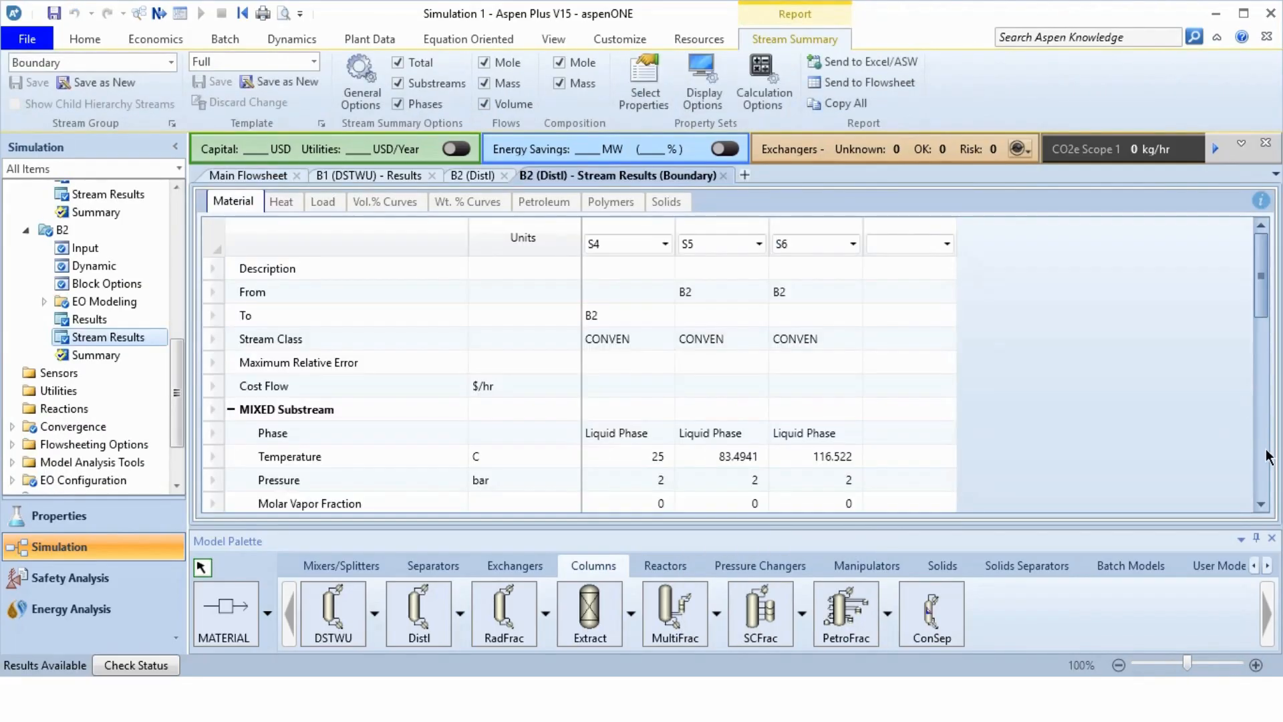
Examine the mole flows of streams S5 and S6, expanding them into the methanol and water component flows.
left_click(1261, 448)
left_click(1261, 448)
scroll(1265, 508, "down", 1)
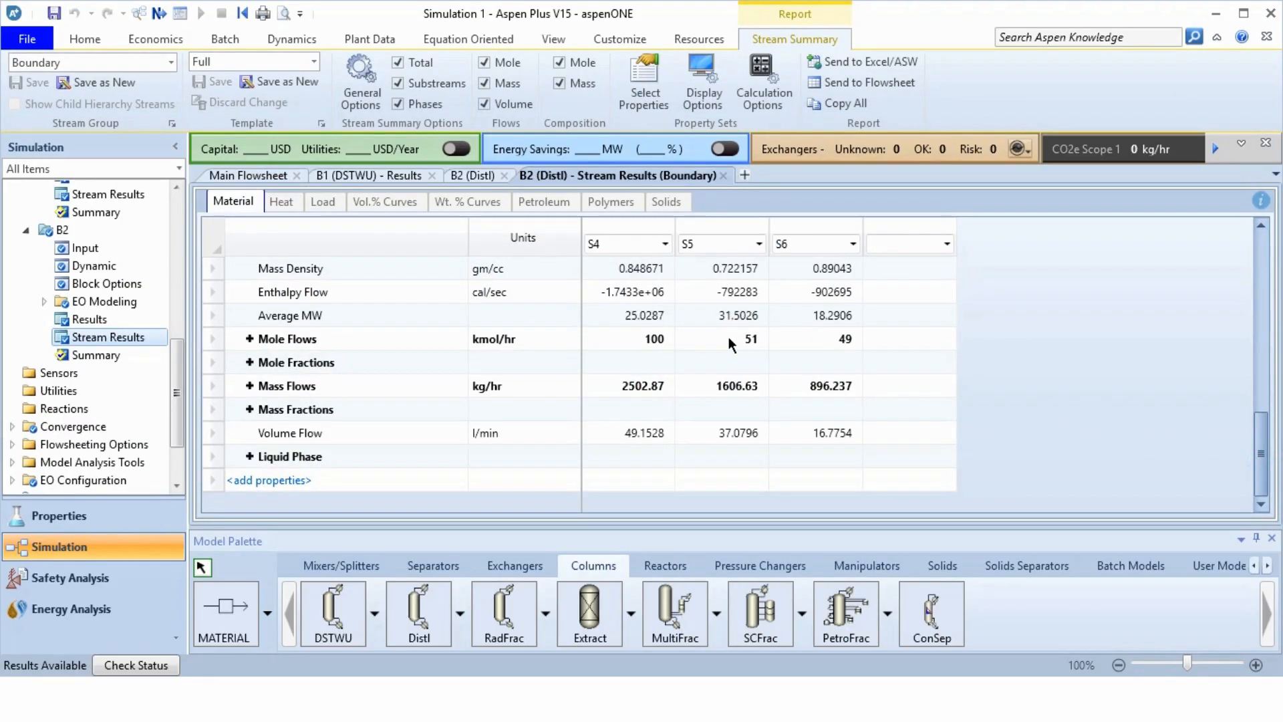
left_click(730, 339)
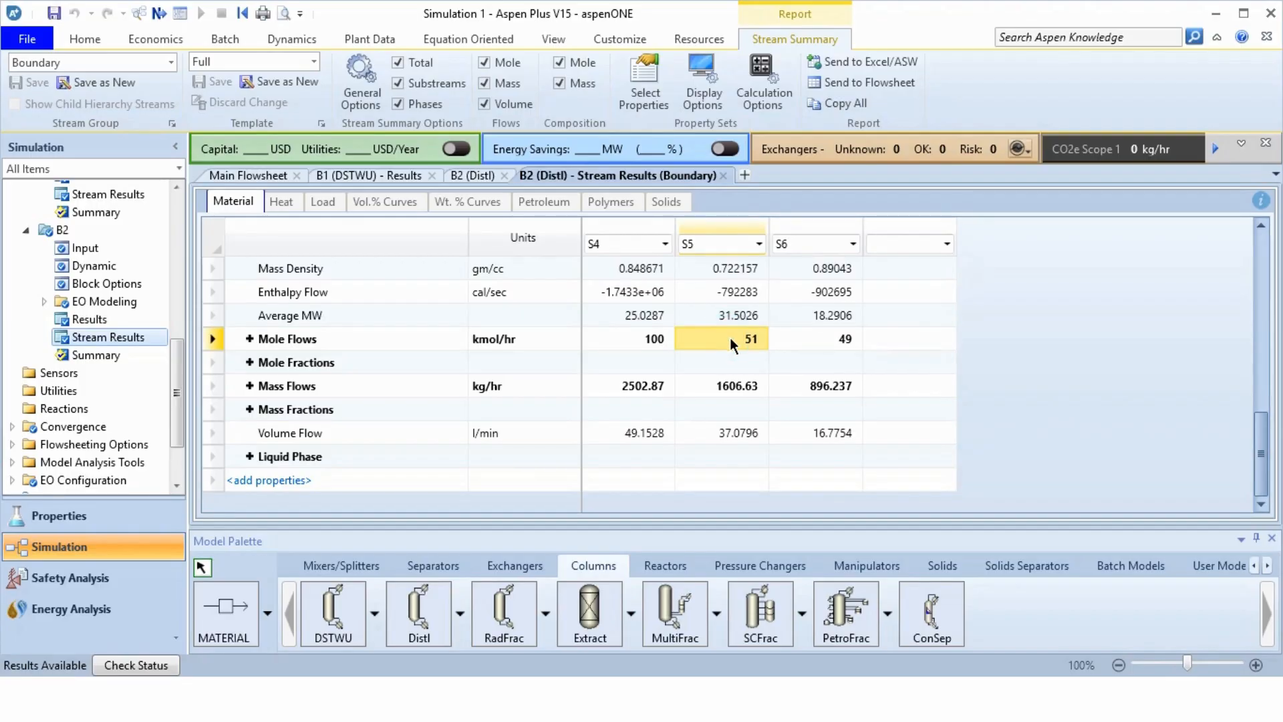
left_click(821, 343)
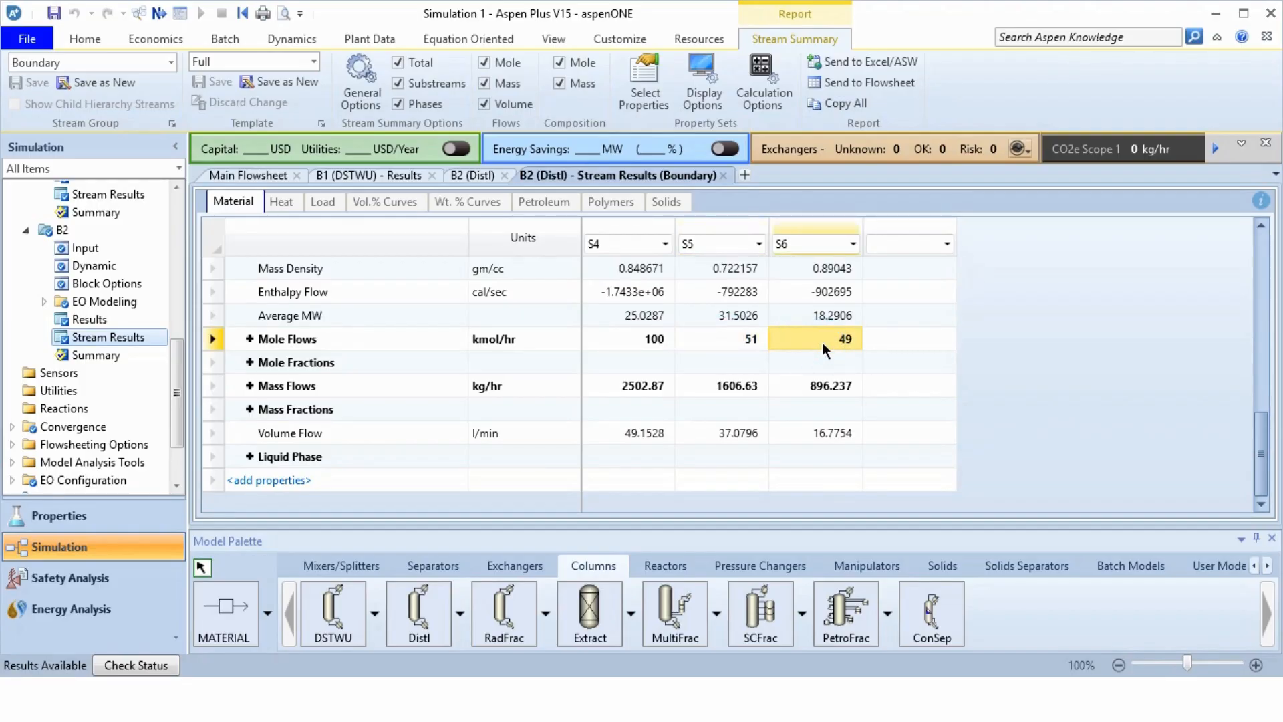
left_click(250, 339)
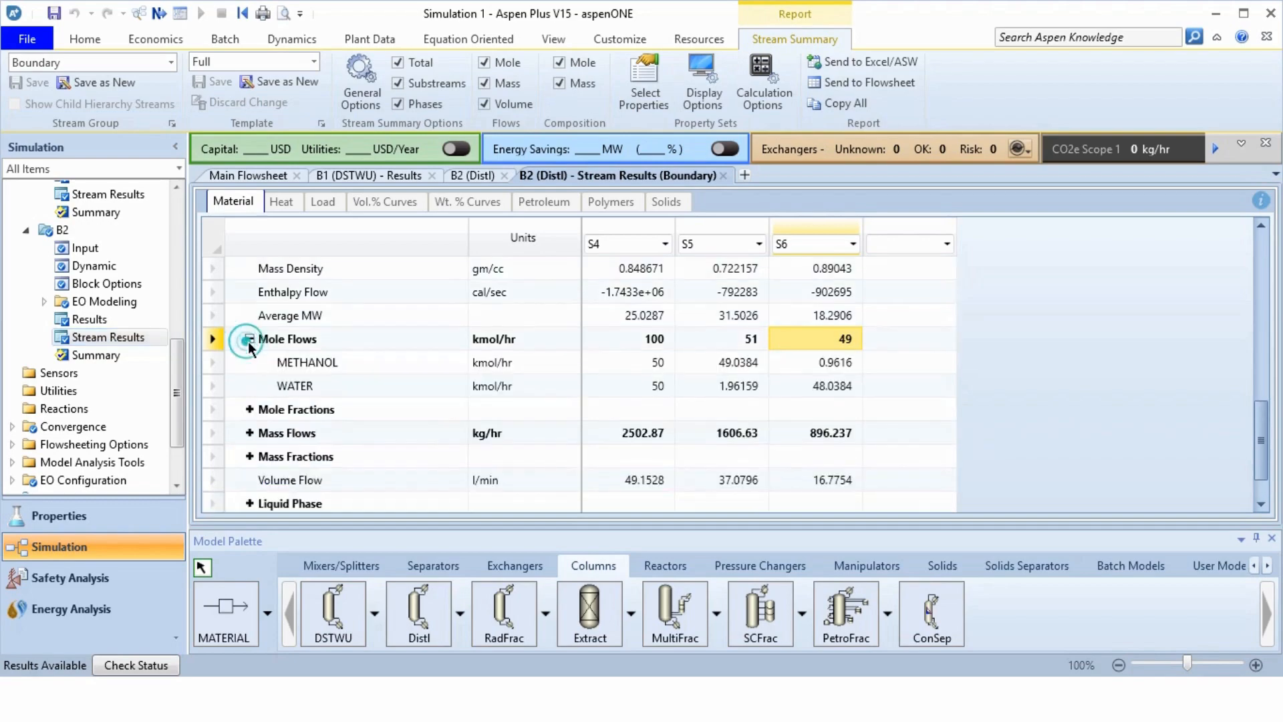
left_click(735, 385)
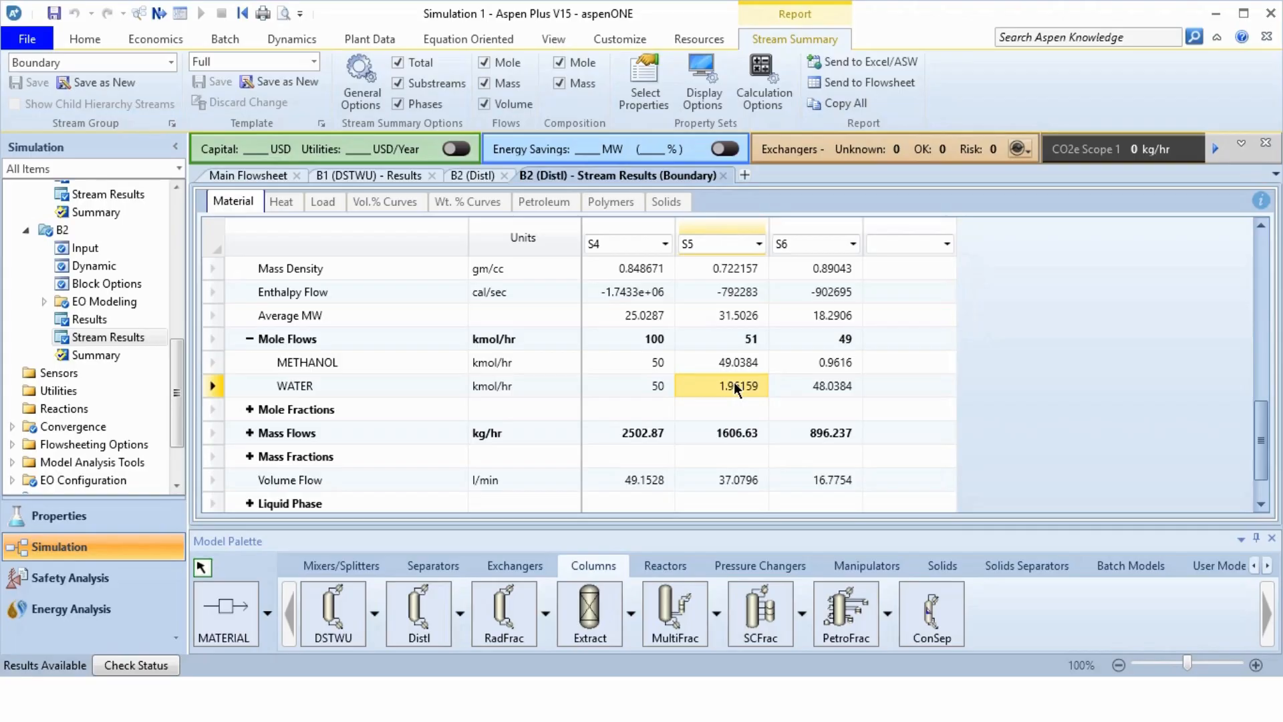
Revisit B2's specifications and open its results summary with the duties and stage temperatures.
left_click(460, 175)
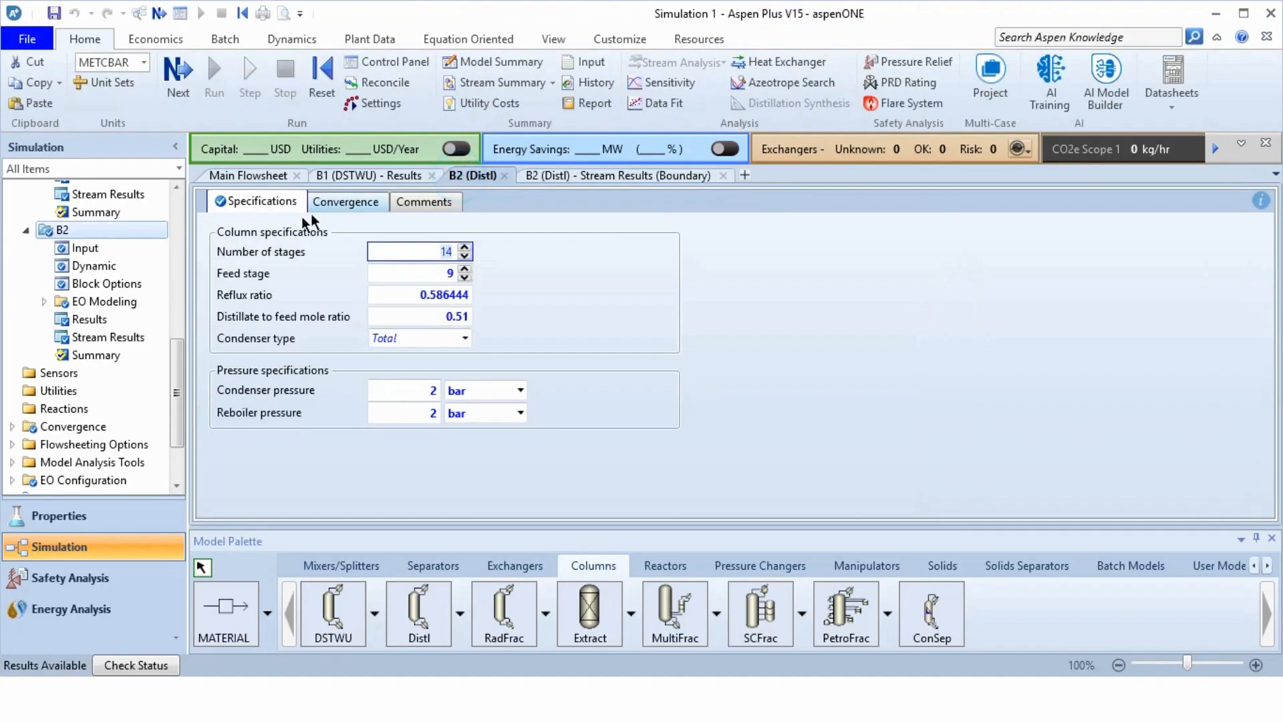
left_click(102, 319)
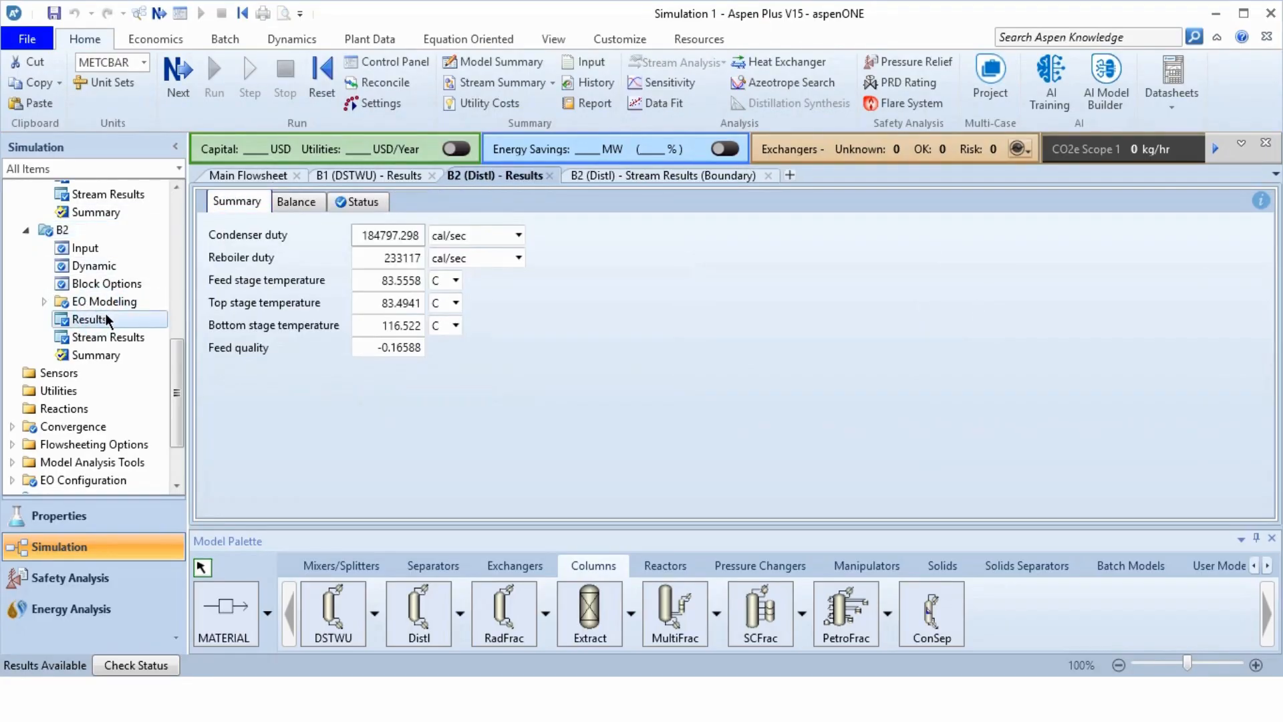